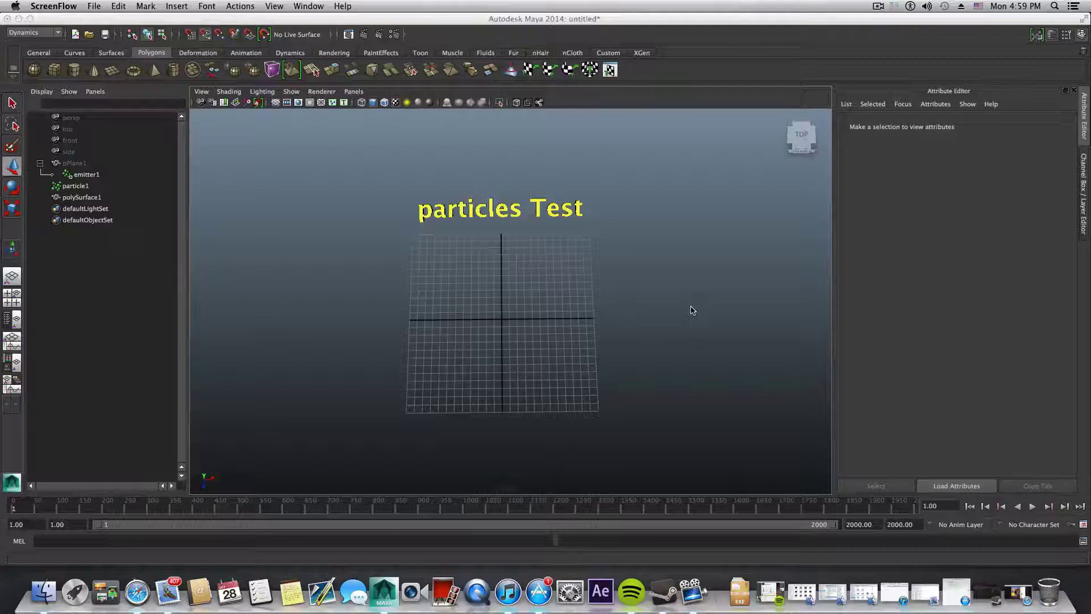
Step: Slide the Maya window down and right to uncover the train photo on the desktop
left_click_drag(690, 313, 687, 309, "alt")
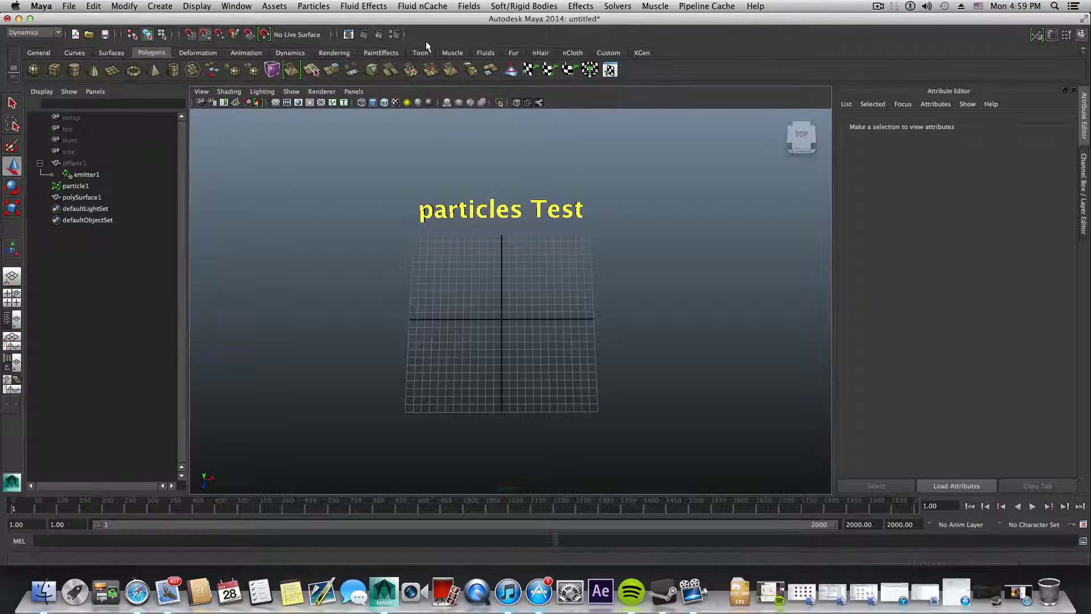
left_click_drag(421, 19, 914, 36)
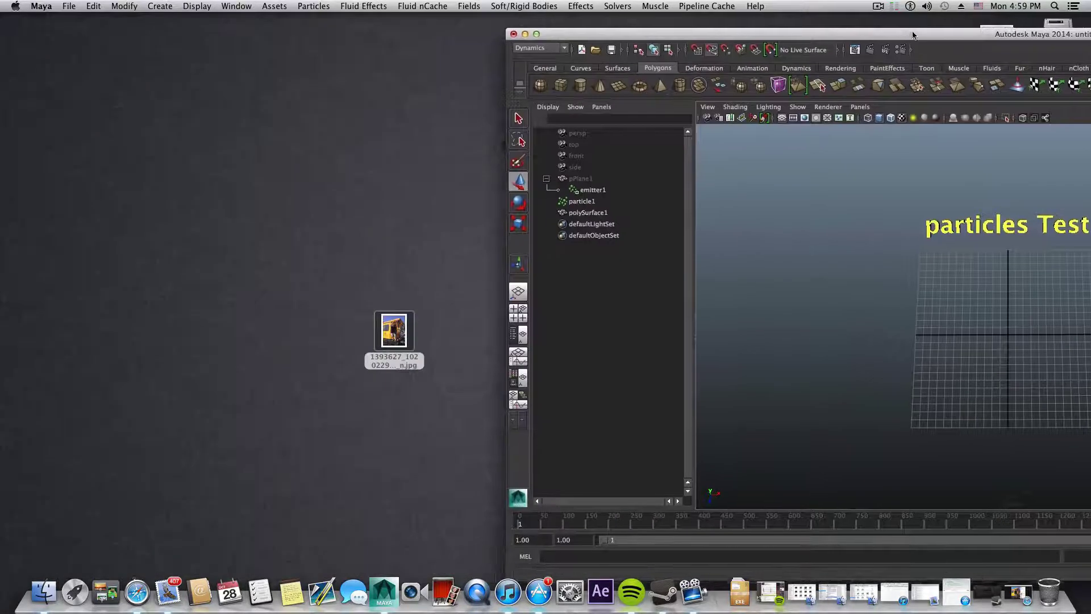
Step: View the train photo in Preview, mark a line by the raised hand, then restore Maya
double_click(399, 339)
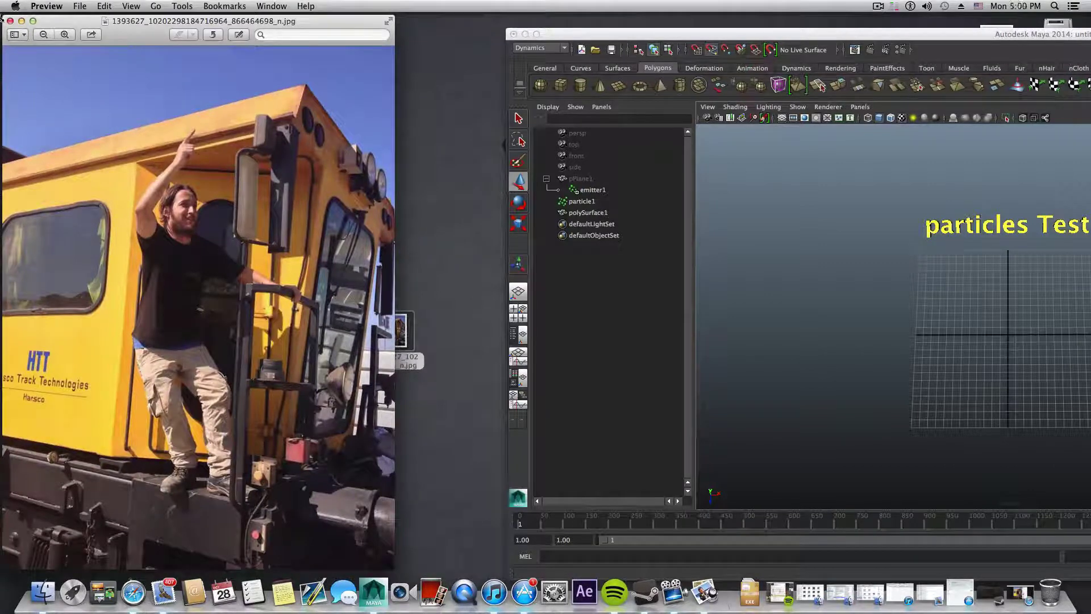
left_click(239, 35)
left_click_drag(184, 152, 185, 177)
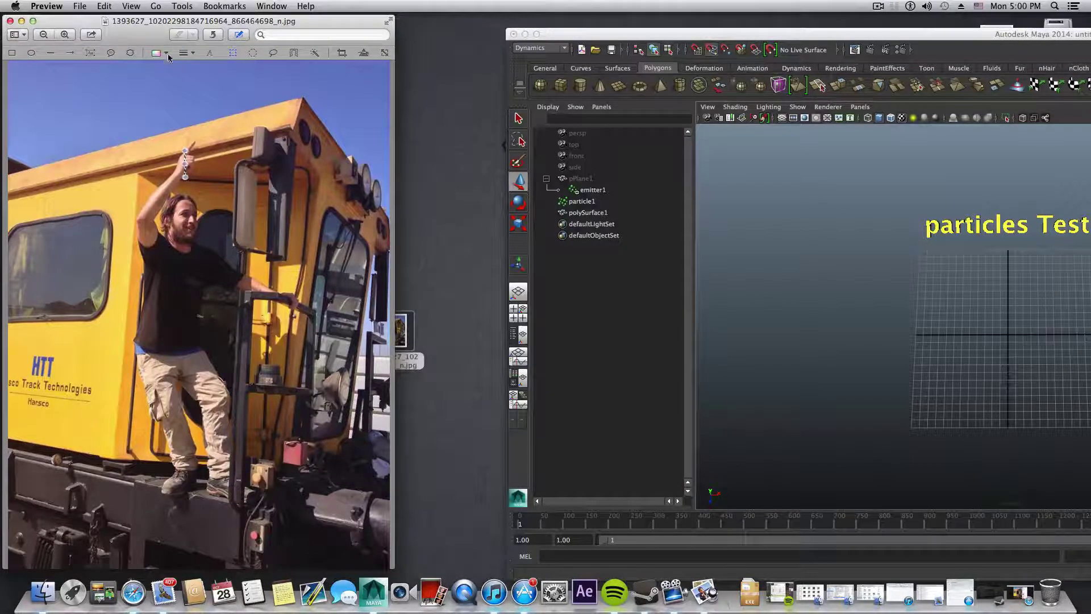
left_click(9, 21)
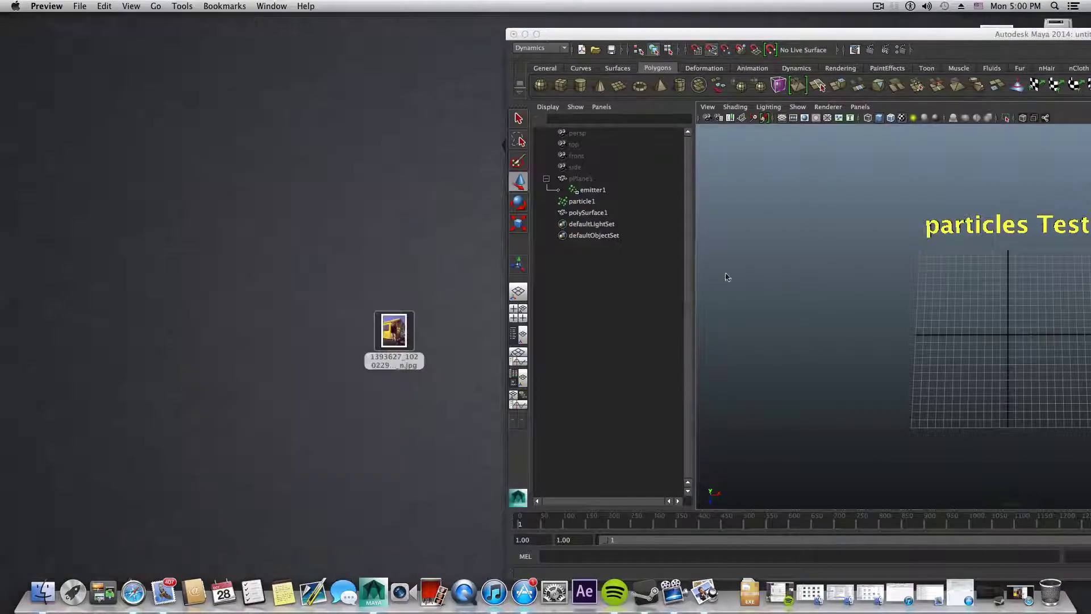
left_click_drag(875, 33, 368, 10)
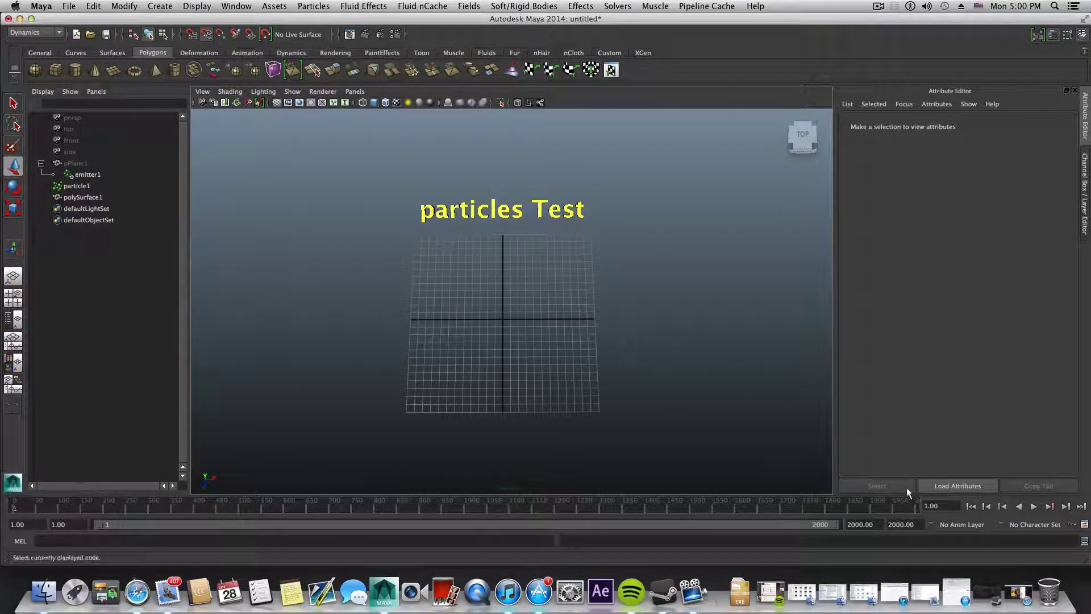
Step: Play the particle simulation so the emitted particles build up the train photo
left_click(1033, 506)
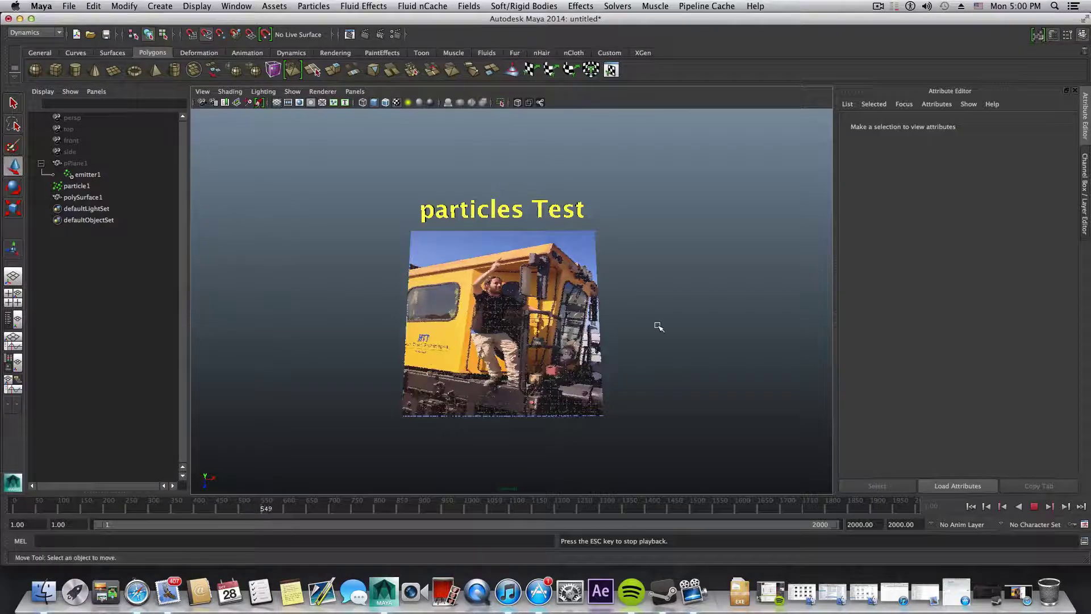
mouse_move(659, 346)
left_mouse_down("alt")
mouse_move(688, 324)
mouse_move(709, 336)
left_mouse_up("alt")
right_click_drag(708, 336, 887, 343, "alt")
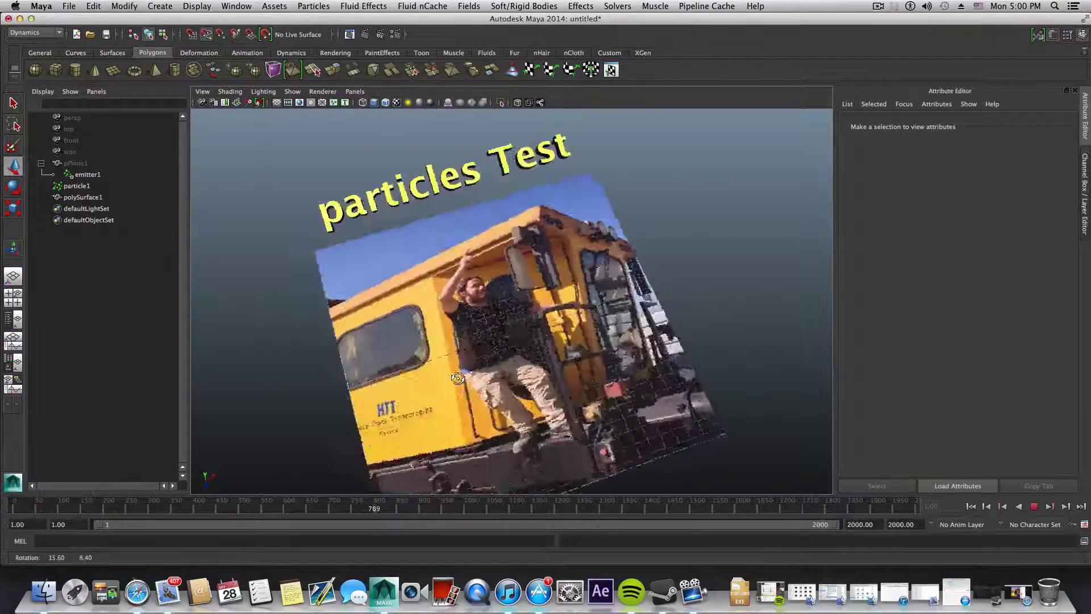
mouse_move(464, 358)
left_mouse_down("alt")
mouse_move(438, 351)
mouse_move(442, 320)
mouse_move(441, 369)
left_mouse_up("alt")
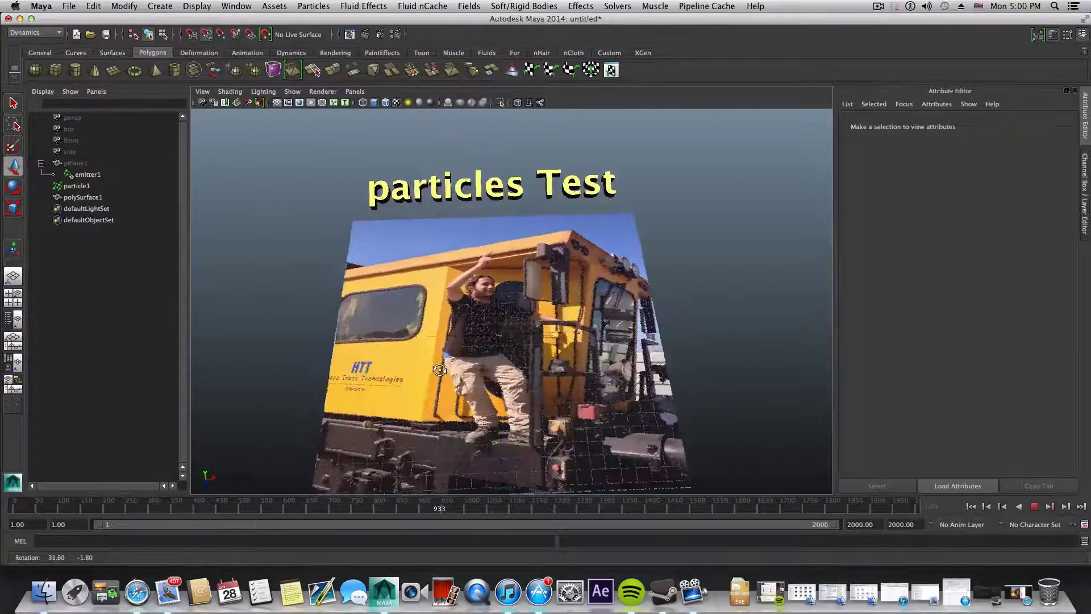
scroll(447, 360, "down", 3)
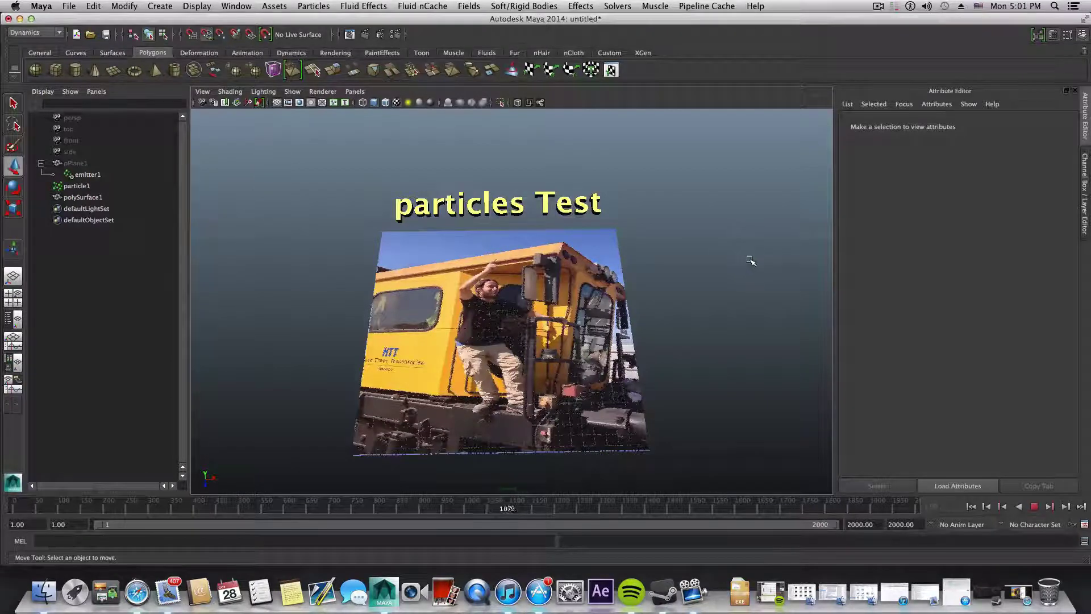
left_click_drag(699, 326, 694, 334, "alt")
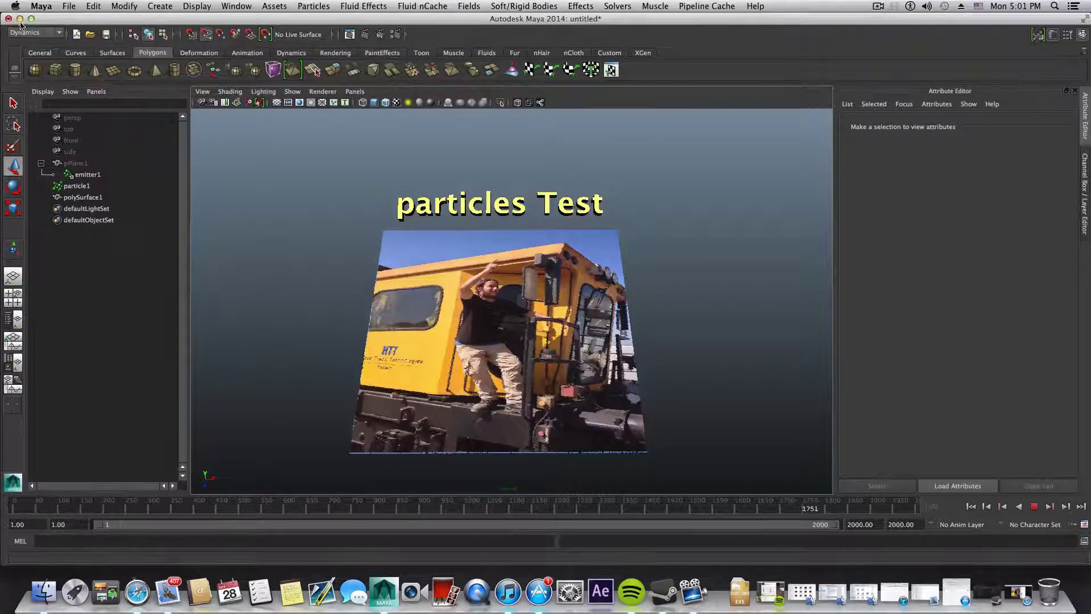
left_click(13, 5)
left_click(13, 5)
left_click(14, 5)
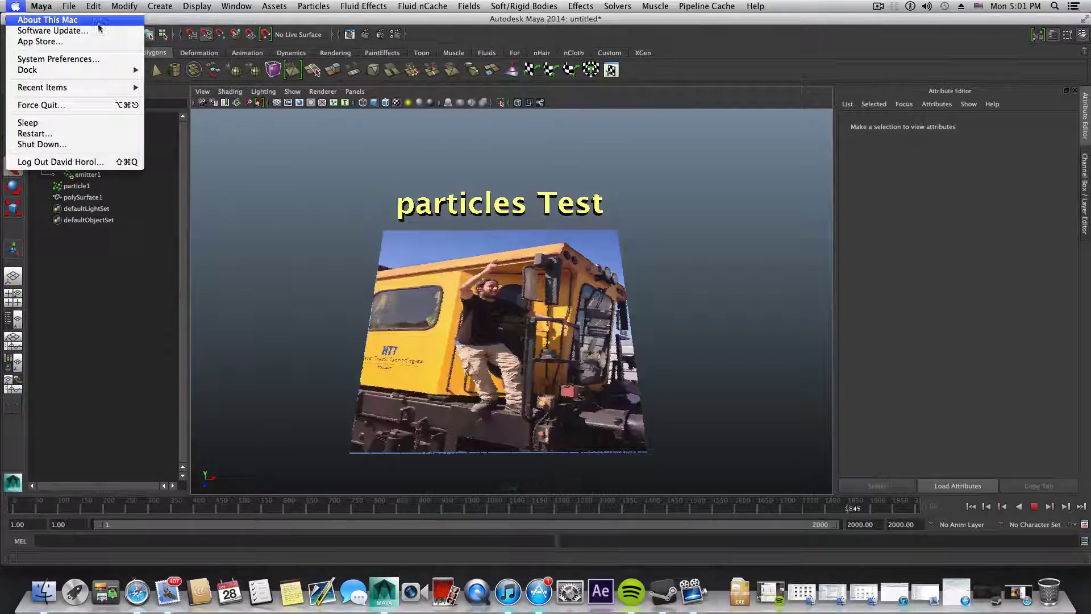
left_click(47, 20)
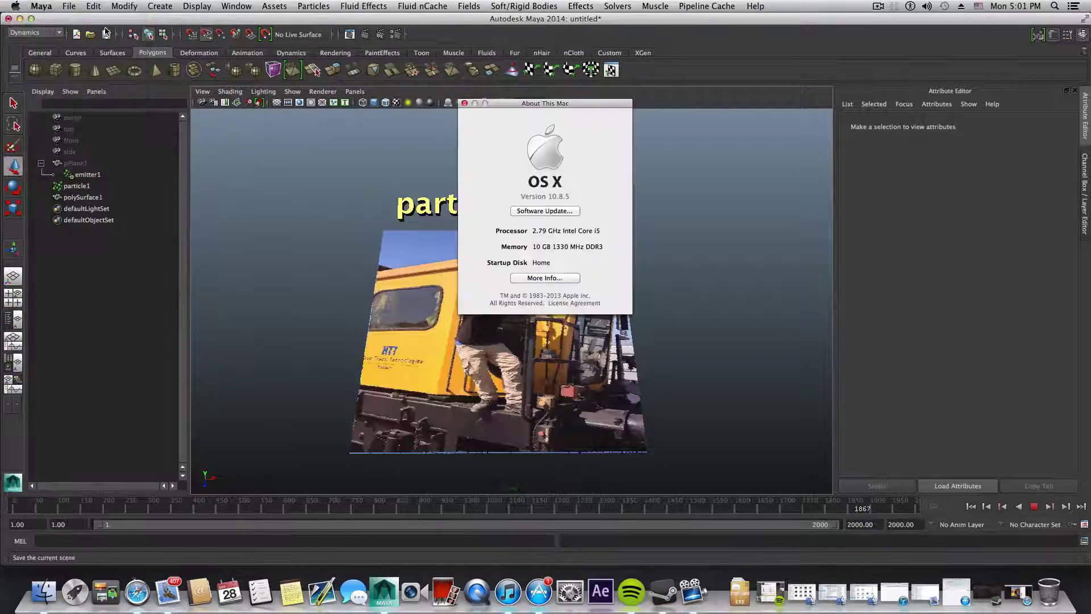
left_click(531, 278)
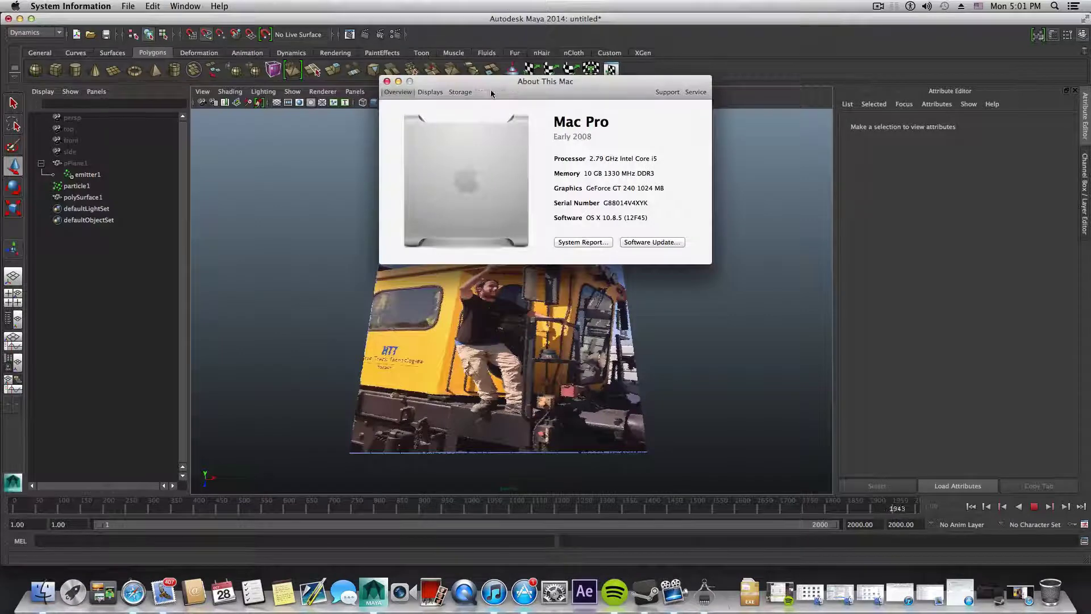
left_click(492, 92)
left_click_drag(492, 85, 173, 126)
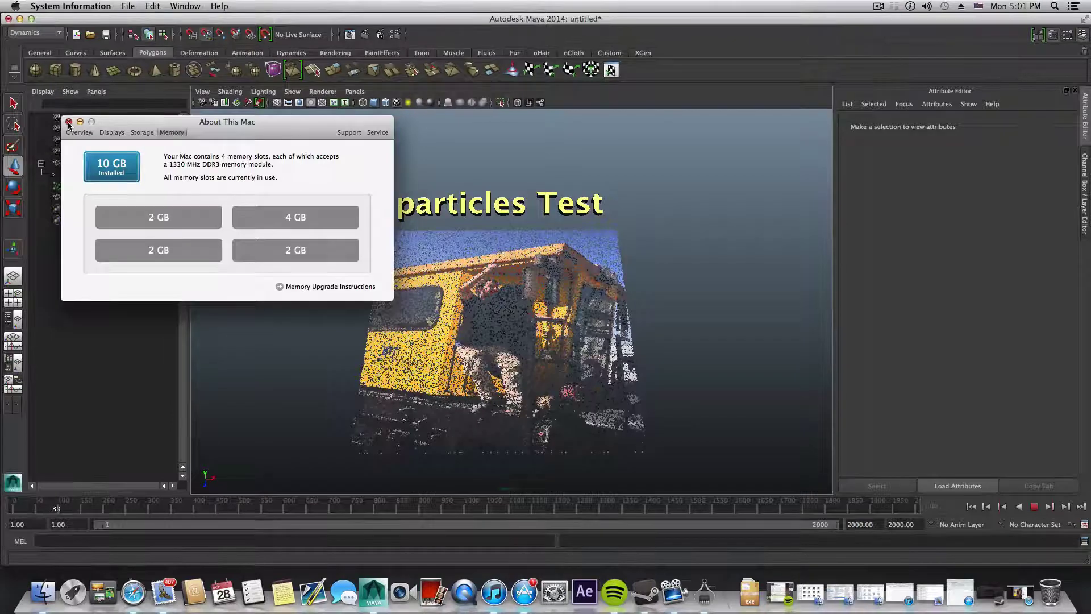
left_click(69, 122)
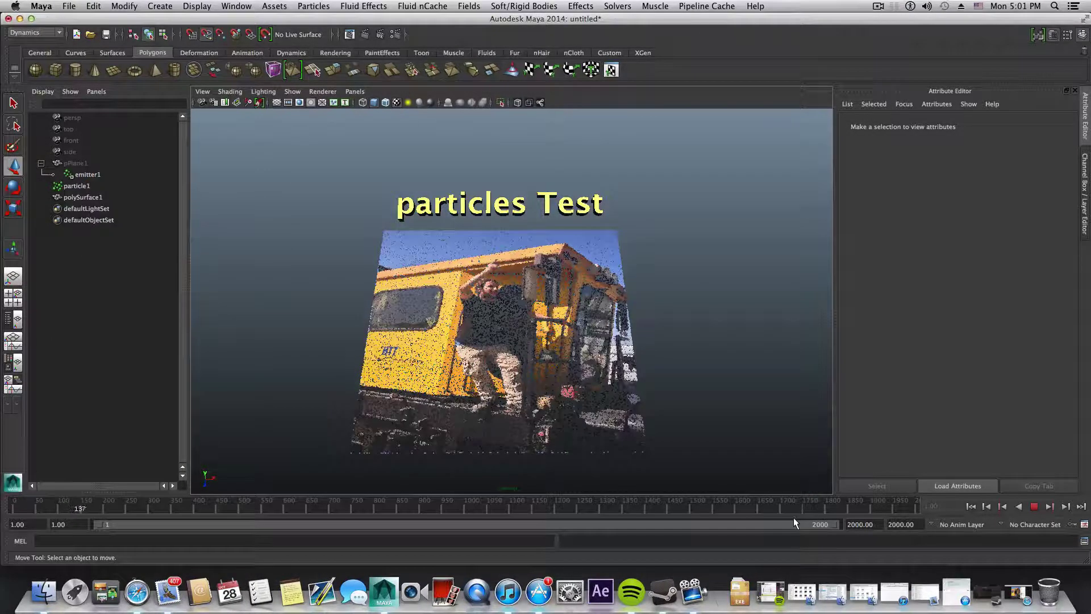
Step: Stop playback and give emitter1 a Rate of 40000 and Max Distance of 5
left_click(1033, 507)
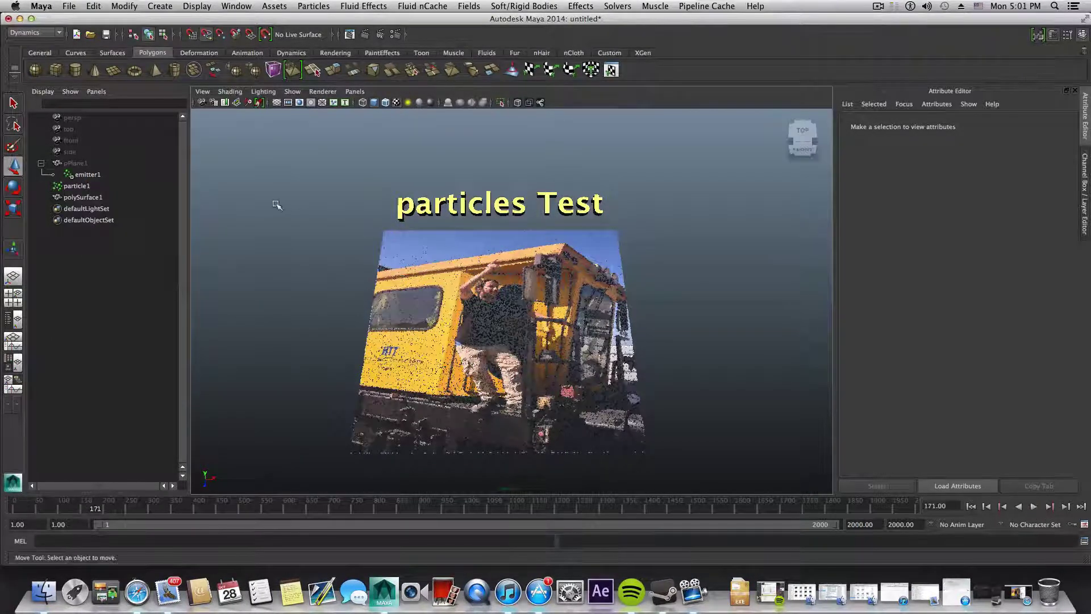
left_click(86, 175)
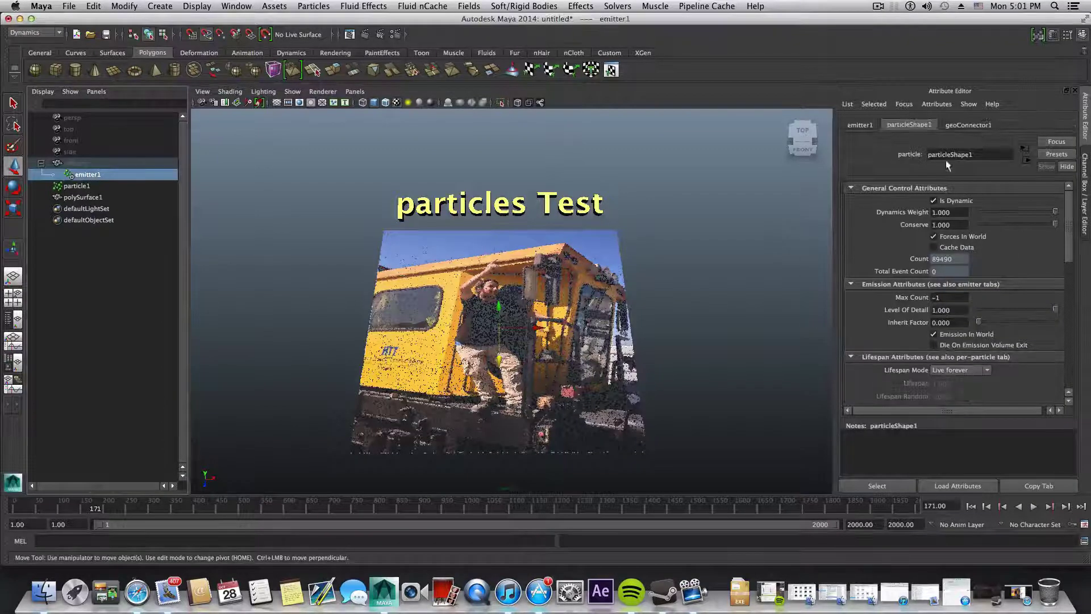
left_click(1082, 35)
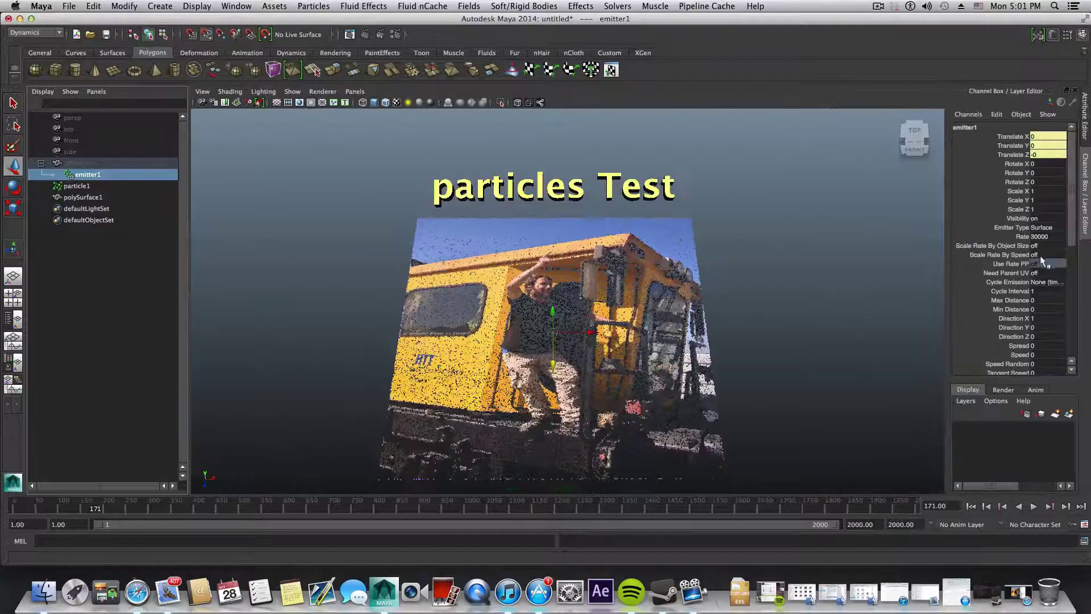
double_click(1052, 236)
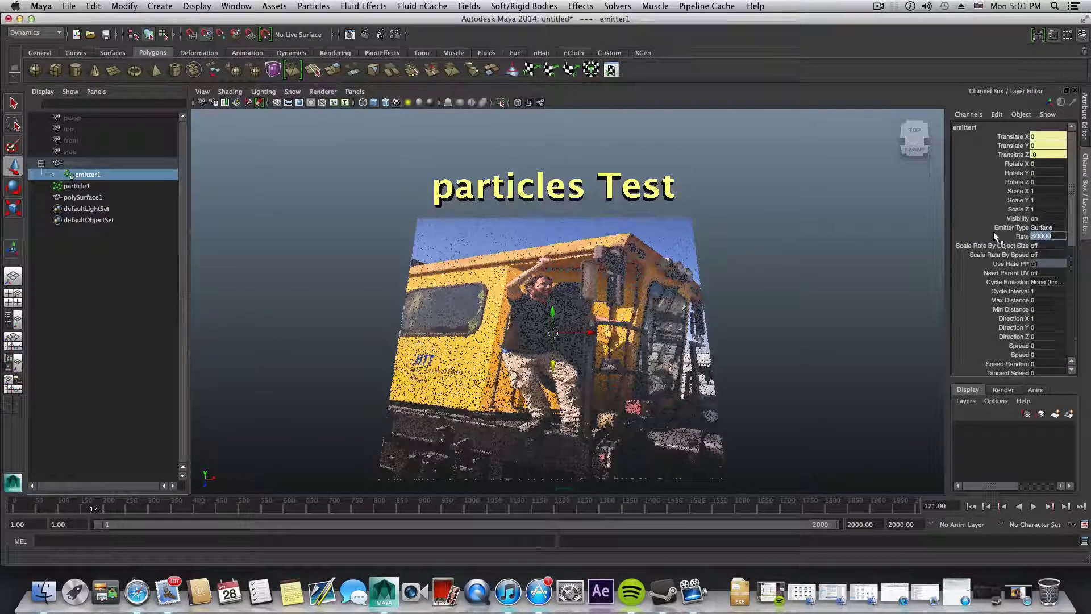
type("40")
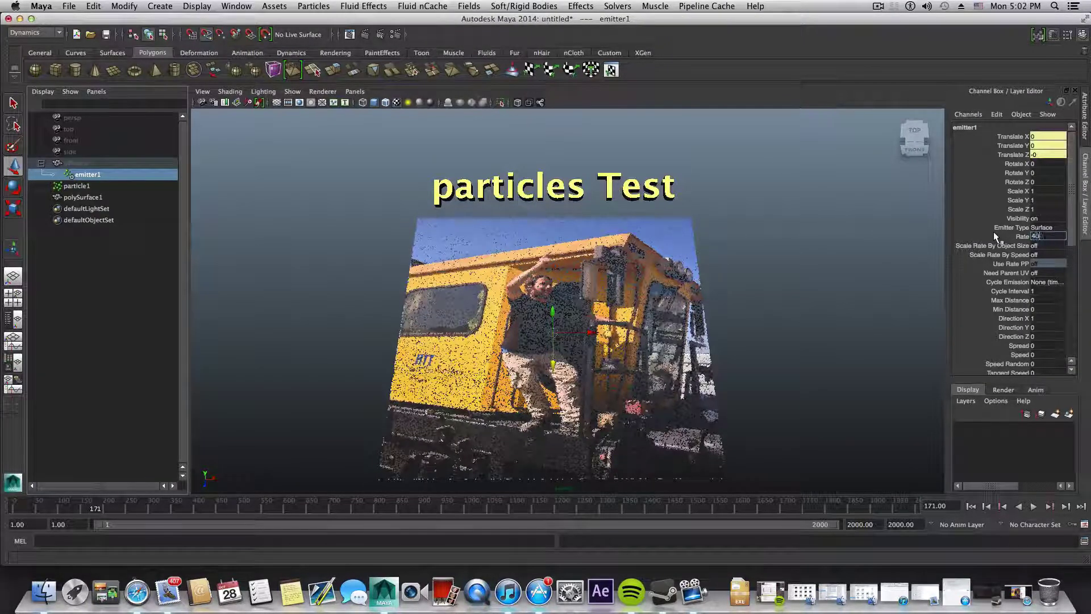
type("000")
key("Return")
scroll(1030, 301, "down", 1)
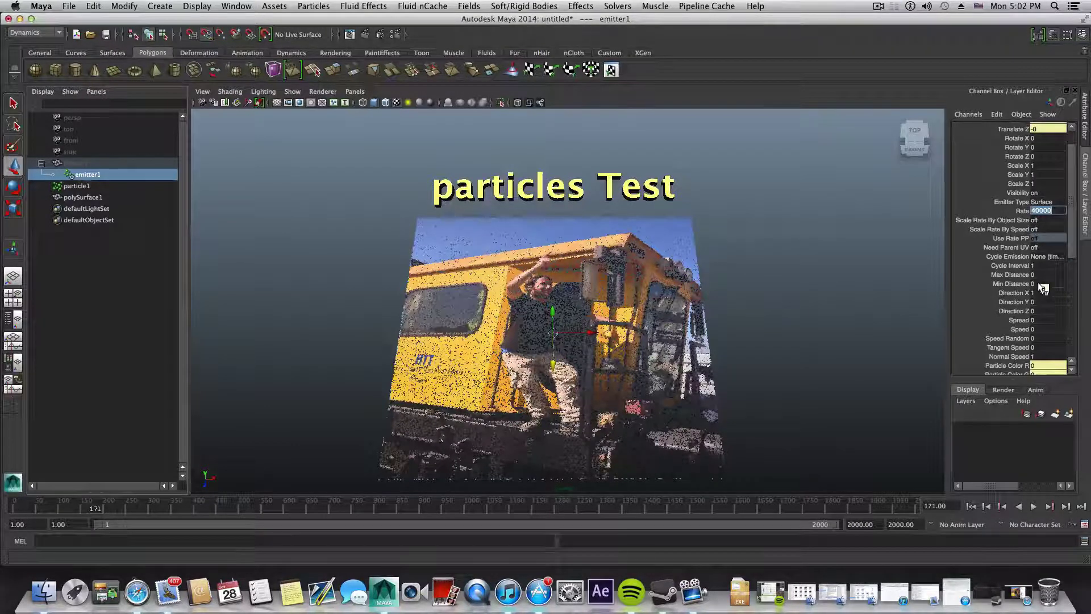
left_click(1040, 274)
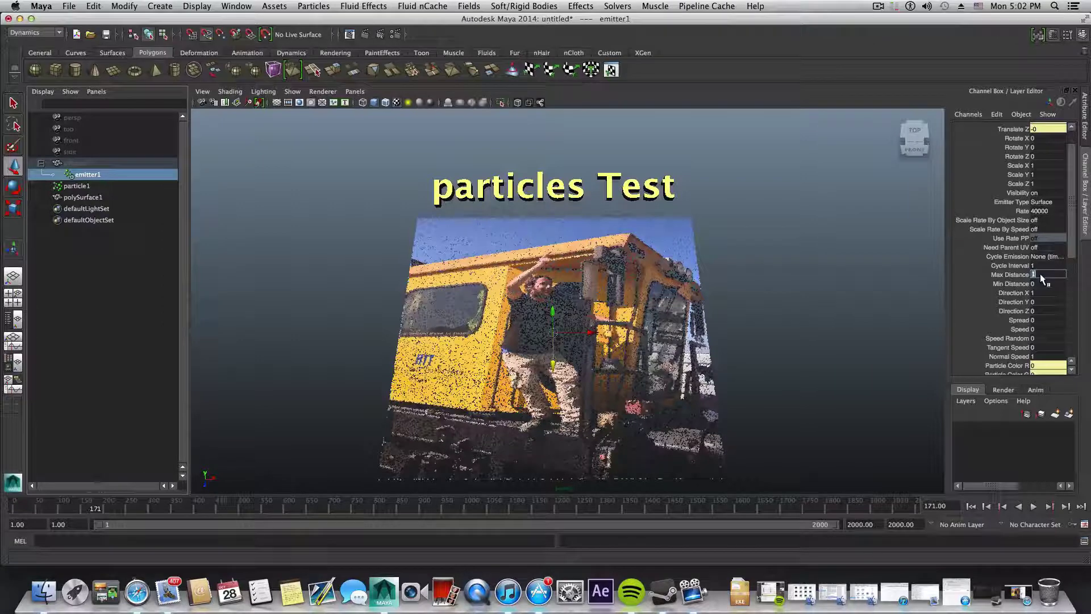
type("5")
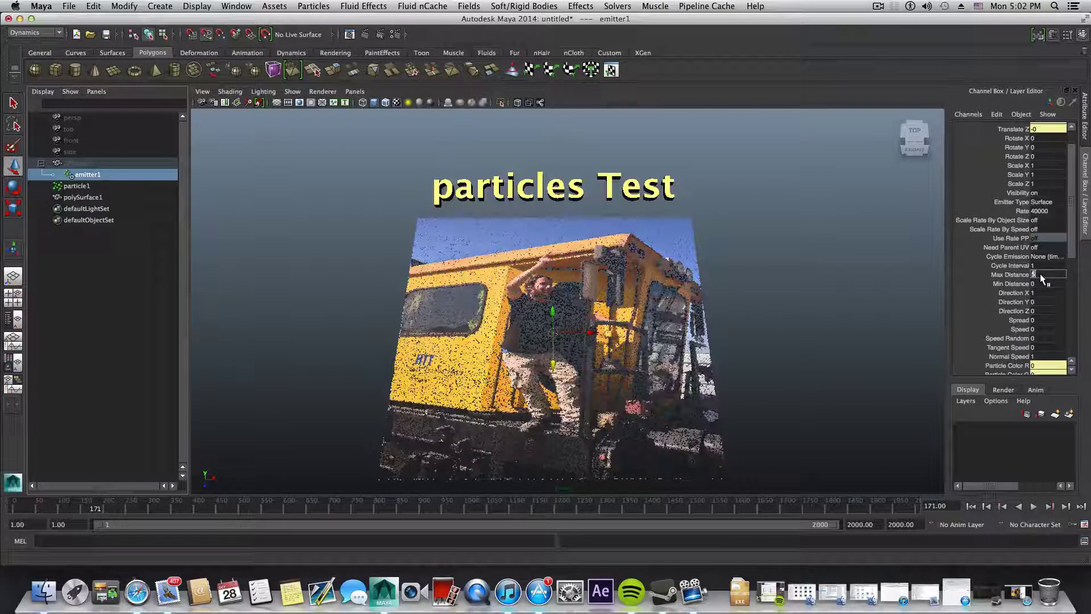
key("Return")
Step: Replay the simulation from frame 1 with the new emitter settings, orbiting and zooming to watch
left_click(971, 507)
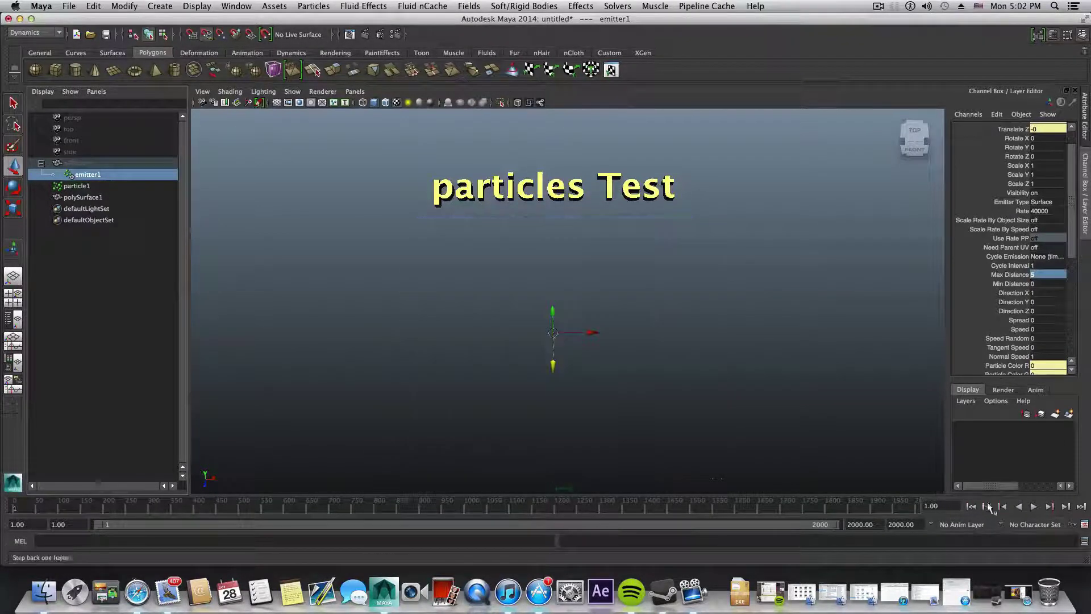
left_click(1034, 506)
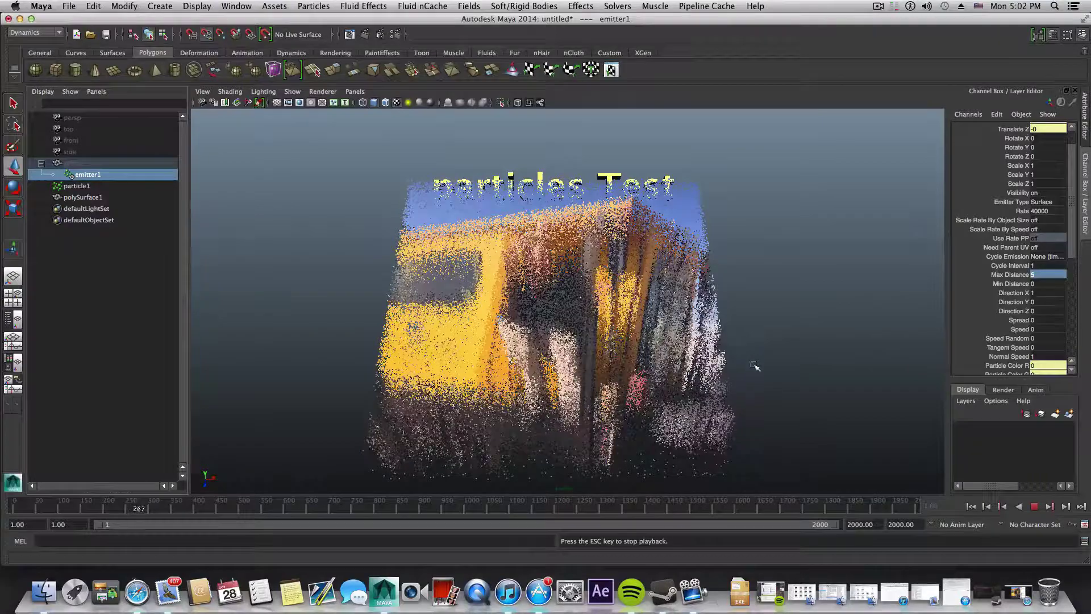
left_click(1028, 508)
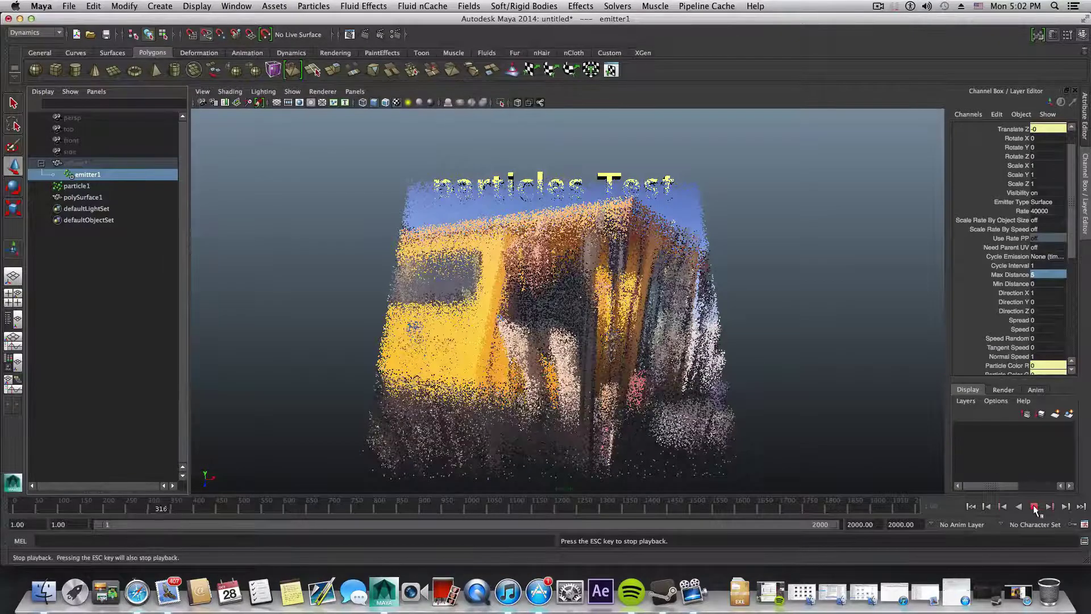
mouse_move(892, 402)
left_mouse_down("alt")
mouse_move(866, 362)
mouse_move(901, 402)
mouse_move(843, 444)
mouse_move(789, 399)
mouse_move(816, 409)
mouse_move(857, 360)
mouse_move(591, 377)
mouse_move(631, 407)
mouse_move(682, 337)
mouse_move(653, 373)
mouse_move(676, 362)
mouse_move(565, 393)
mouse_move(470, 348)
mouse_move(717, 401)
left_mouse_up("alt")
scroll(470, 349, "up", 5)
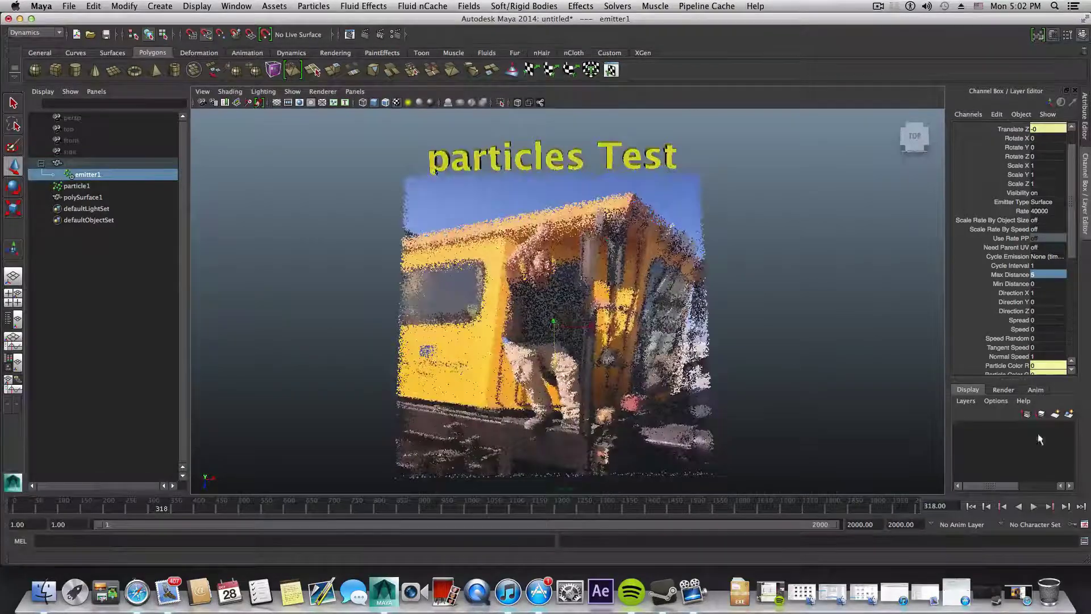
left_click(1034, 506)
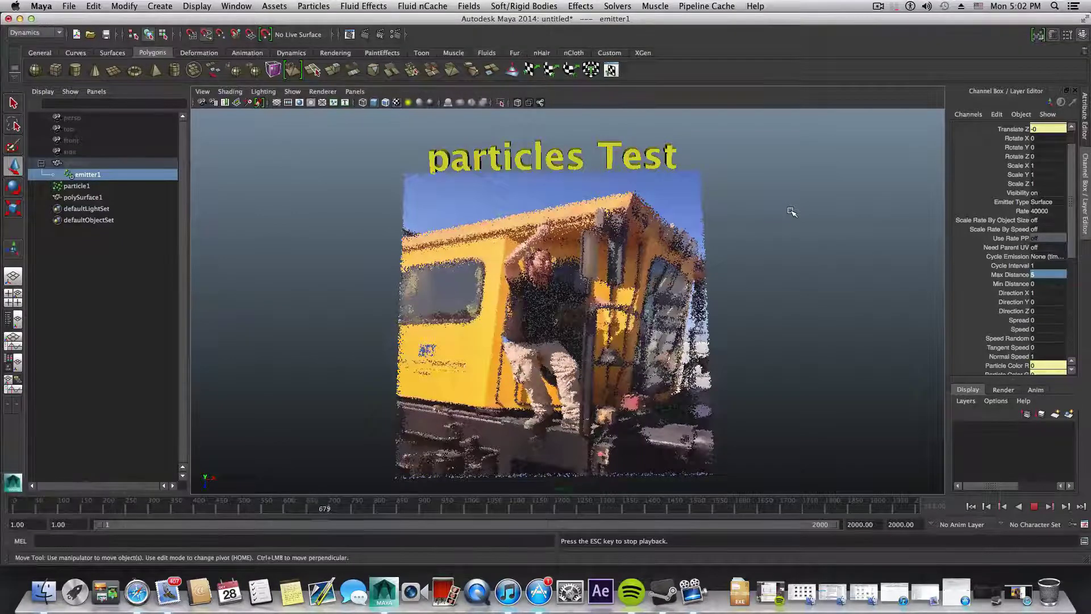
scroll(781, 226, "down", 2)
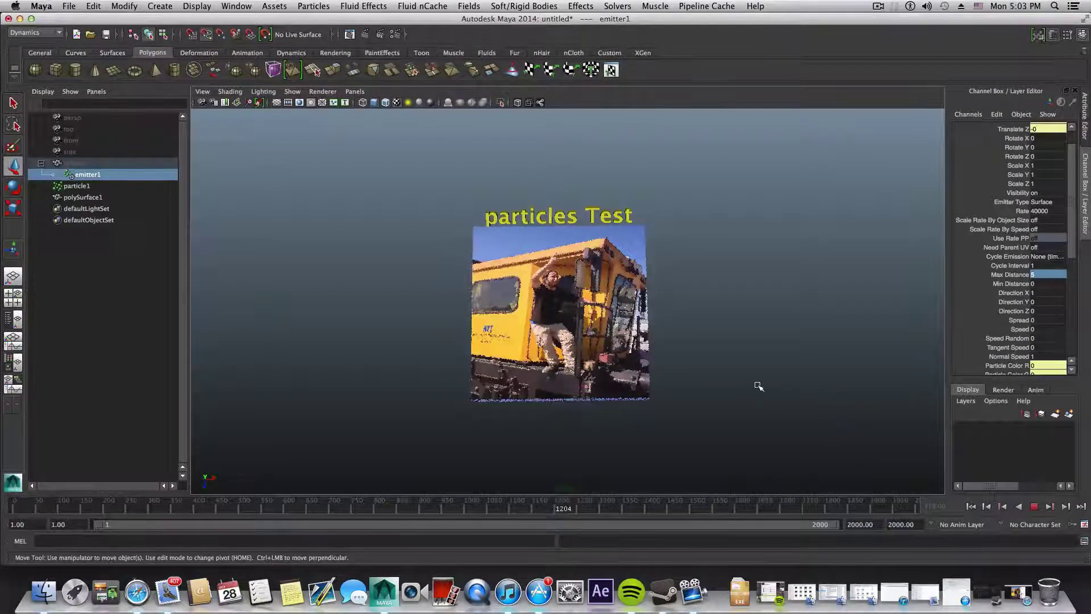
scroll(757, 388, "up", 2)
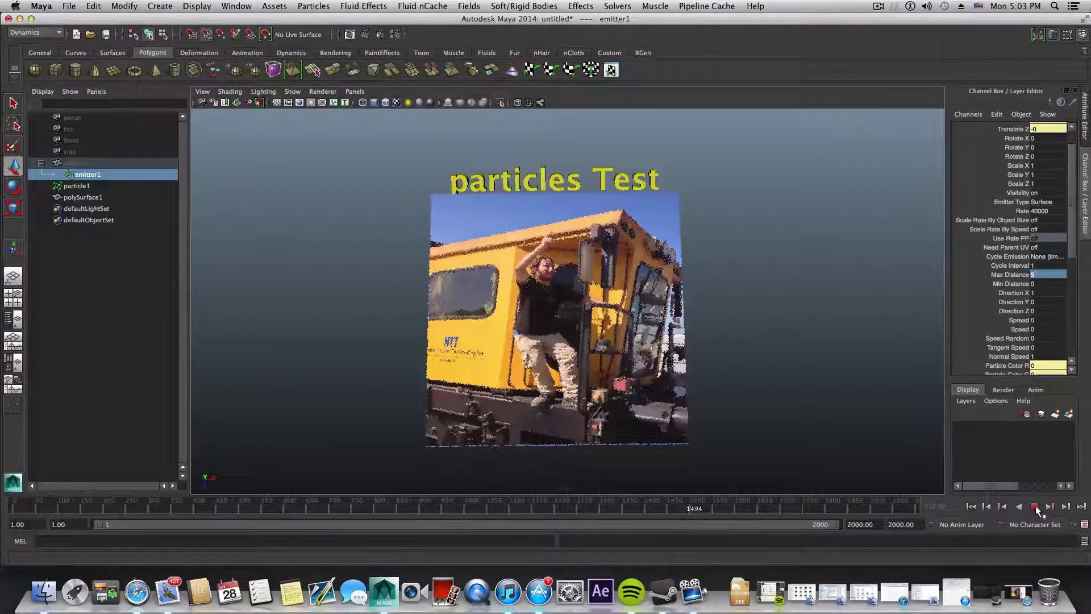
Step: Stop at frame 1500 and check particleShape1's Count of 1054757 in the Attribute Editor
left_click(1034, 506)
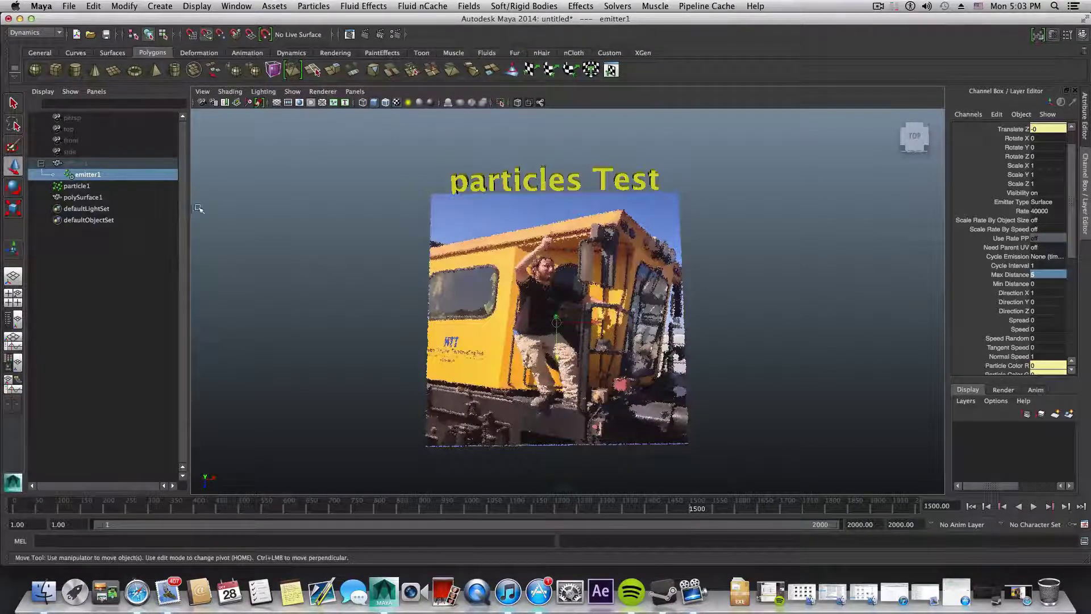
left_click(90, 187)
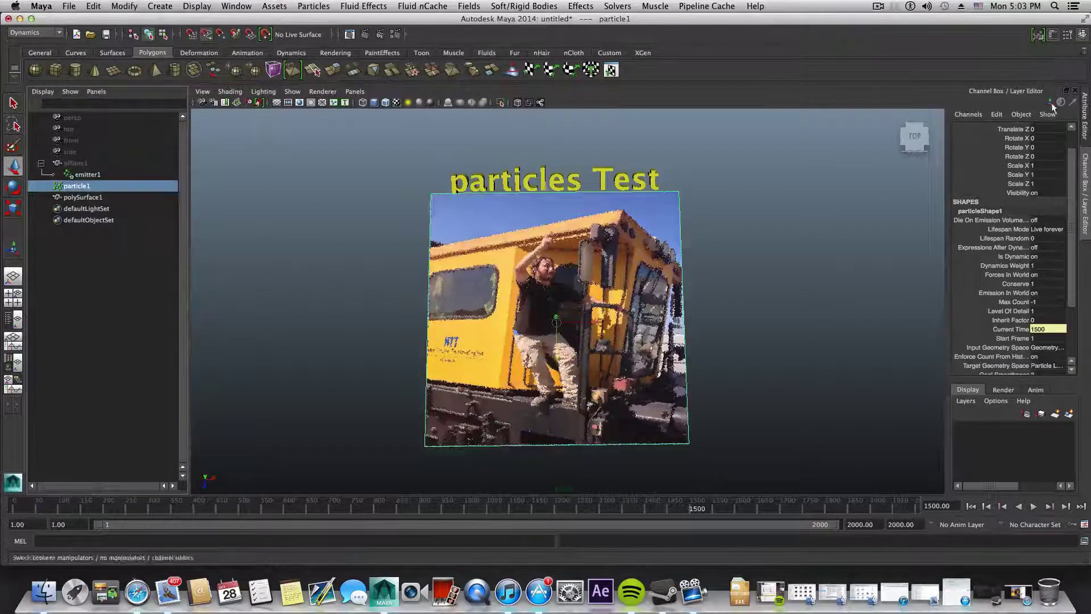
left_click(1082, 36)
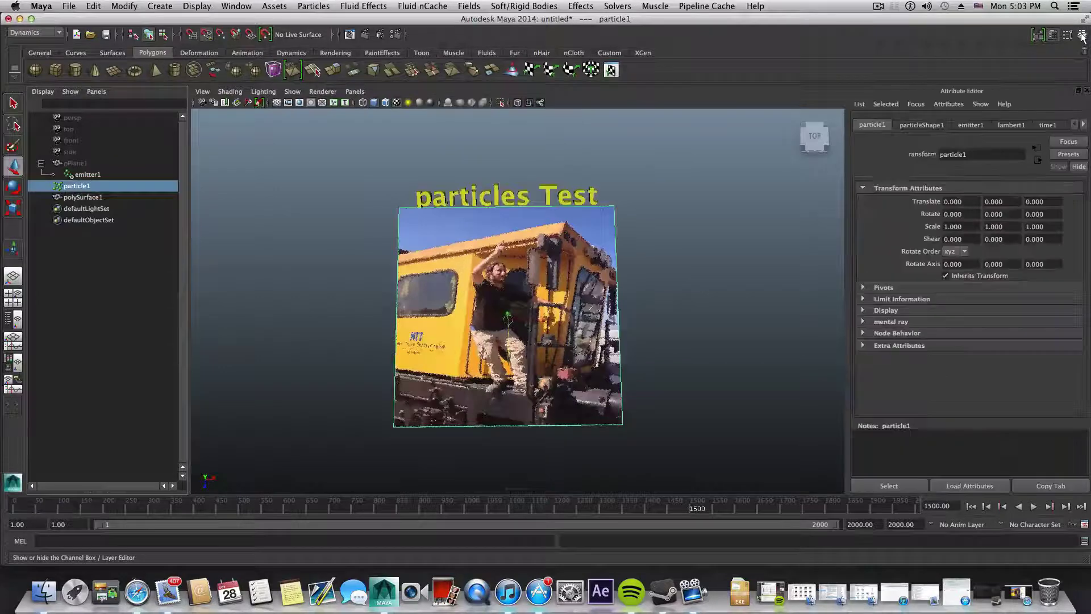
left_click(932, 125)
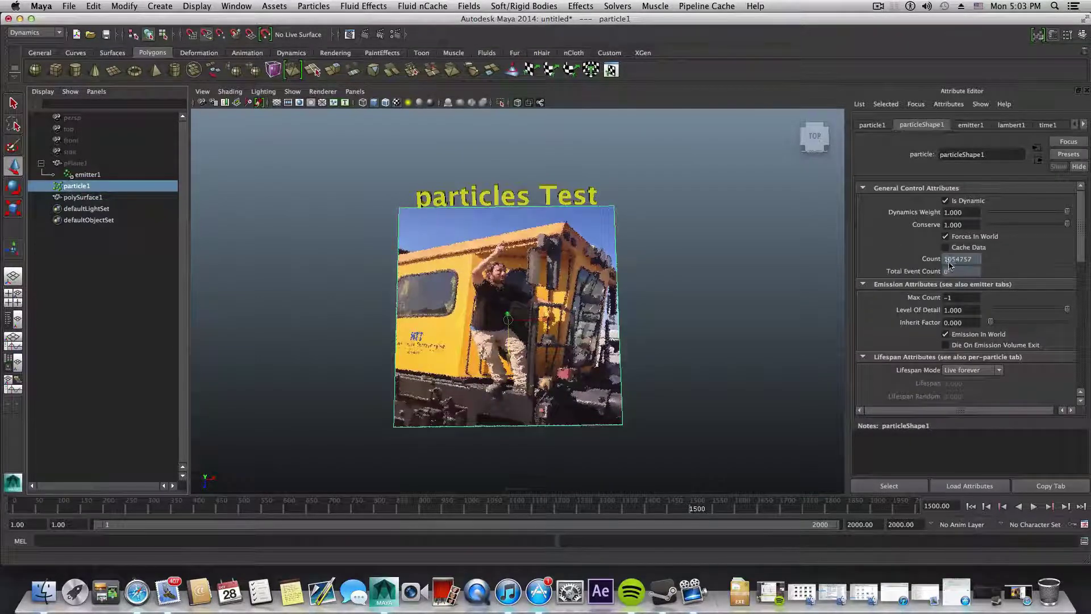
left_click_drag(945, 259, 985, 271)
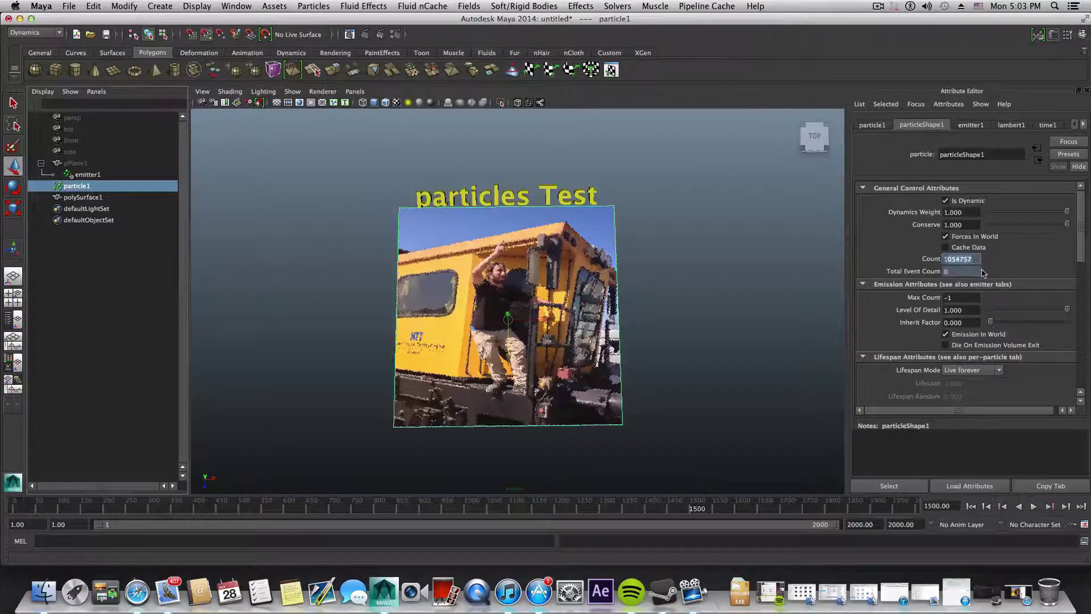
mouse_move(655, 341)
left_mouse_down("alt")
mouse_move(681, 282)
mouse_move(638, 355)
mouse_move(628, 324)
left_mouse_up("alt")
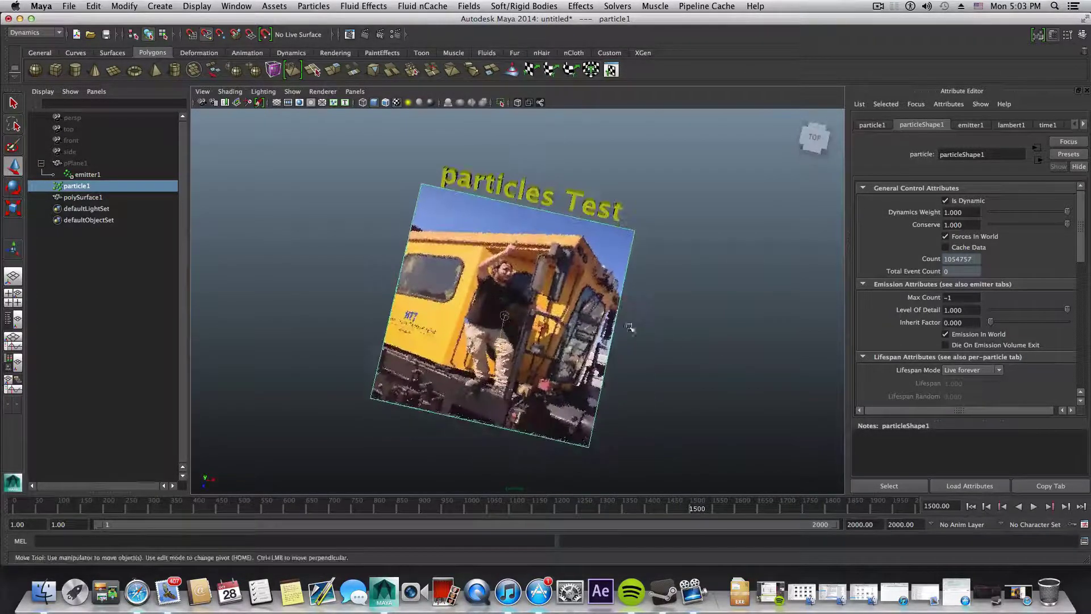
Step: Set rendering to Maya Hardware with 36 anti-aliasing samples and render the current frame
left_click(396, 35)
left_click(821, 160)
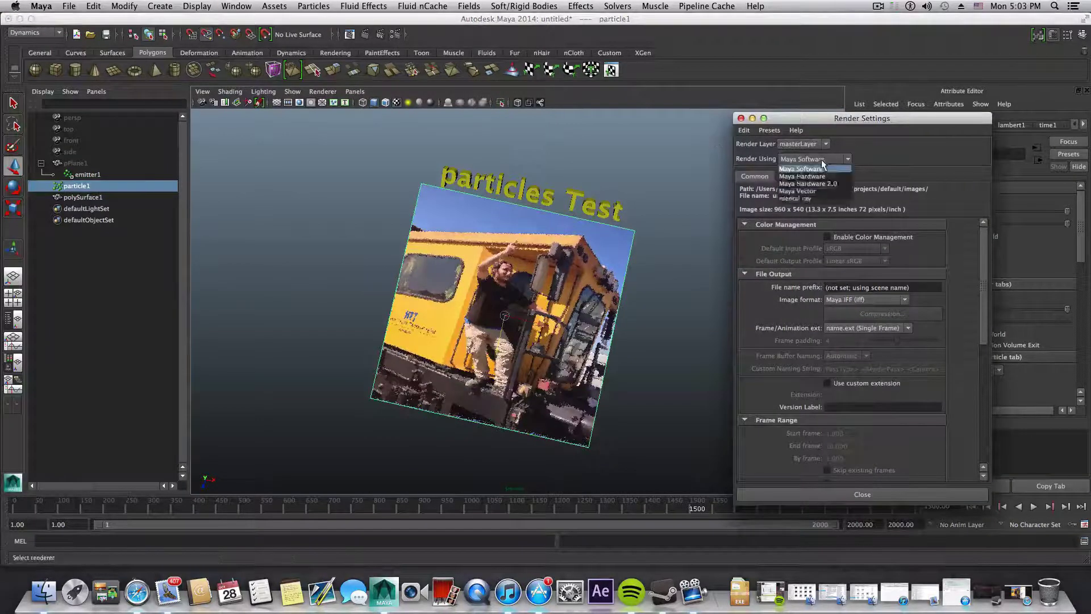
left_click(809, 174)
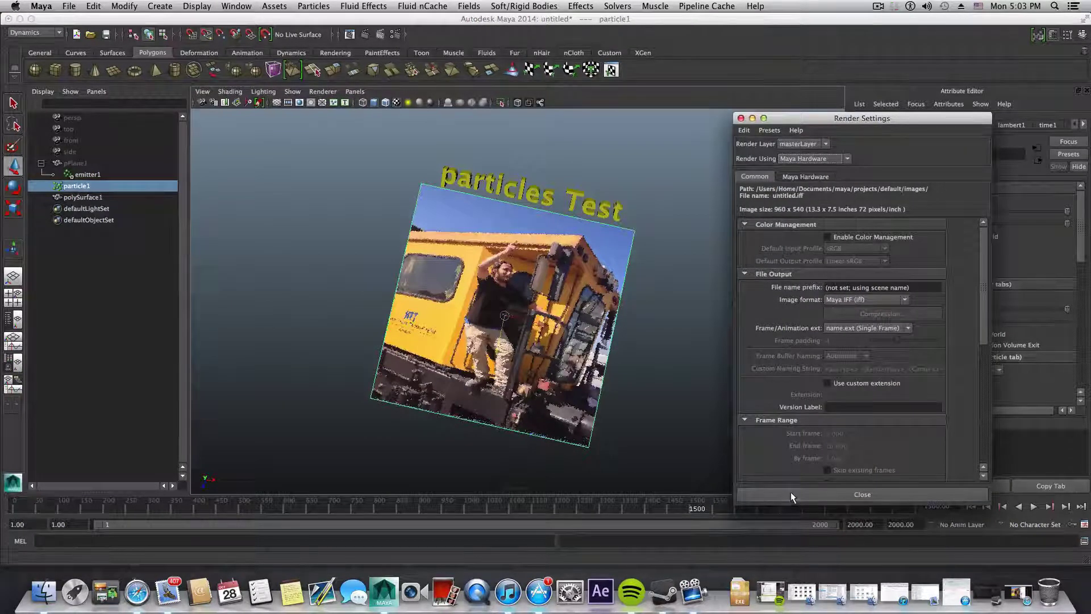
left_click(790, 177)
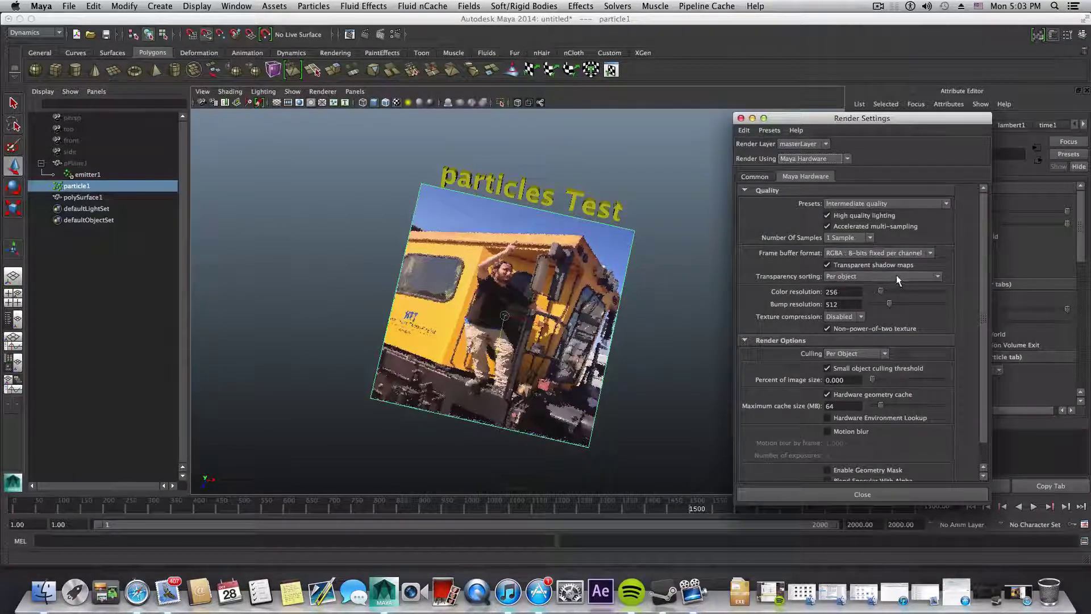
left_click(873, 235)
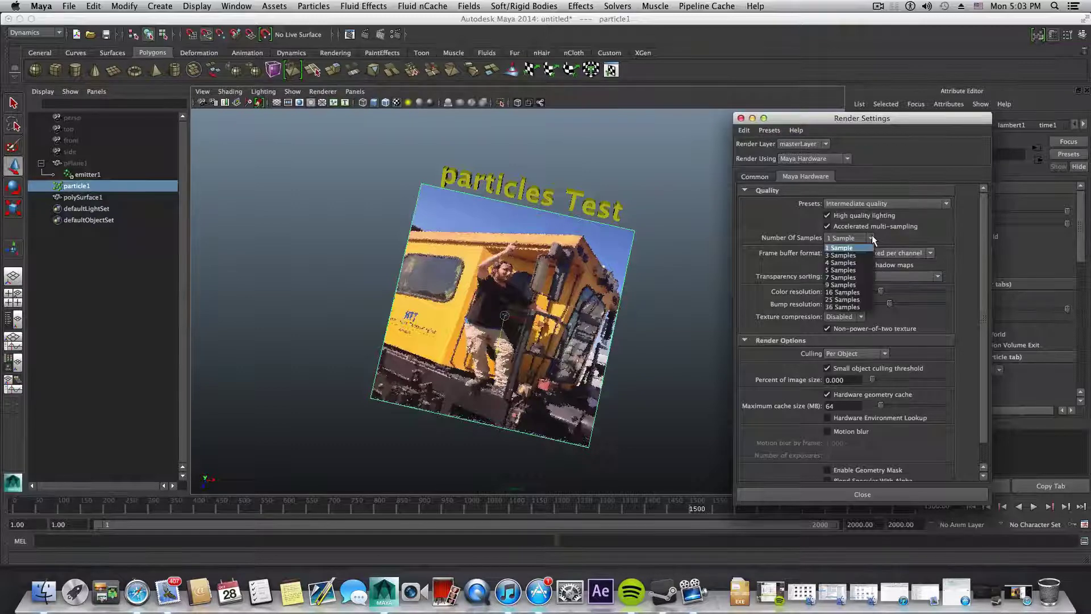
left_click(844, 300)
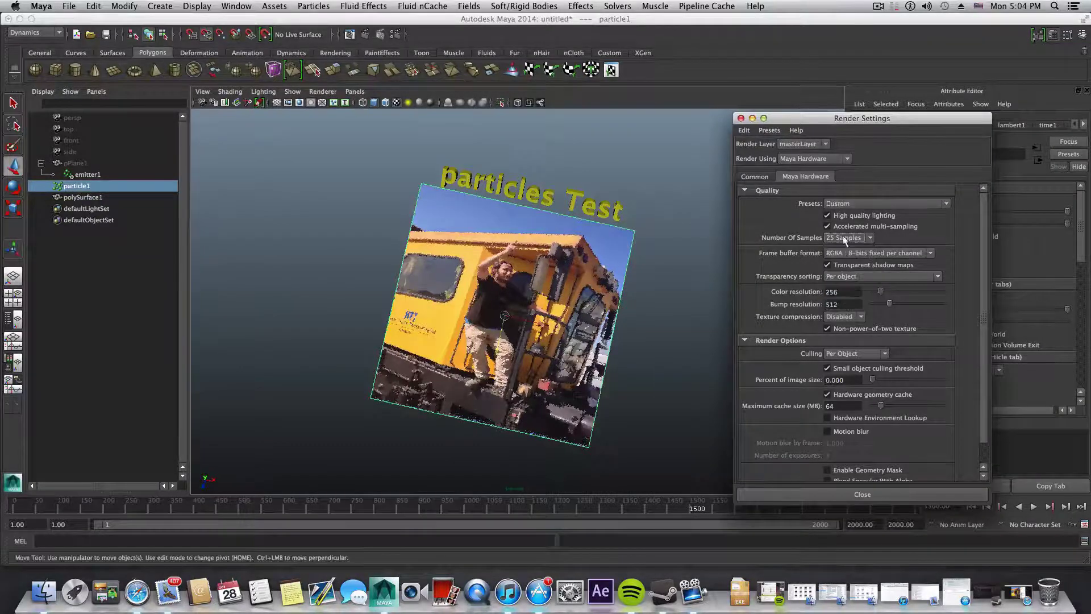
left_click(869, 238)
left_click(844, 308)
left_click_drag(665, 336, 706, 324, "alt")
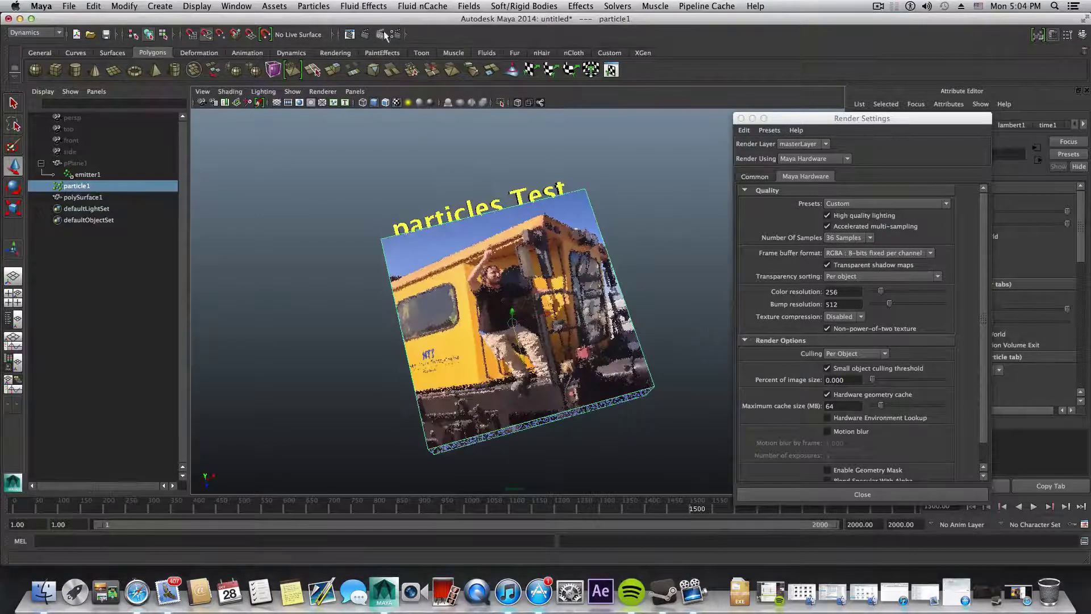
left_click(364, 35)
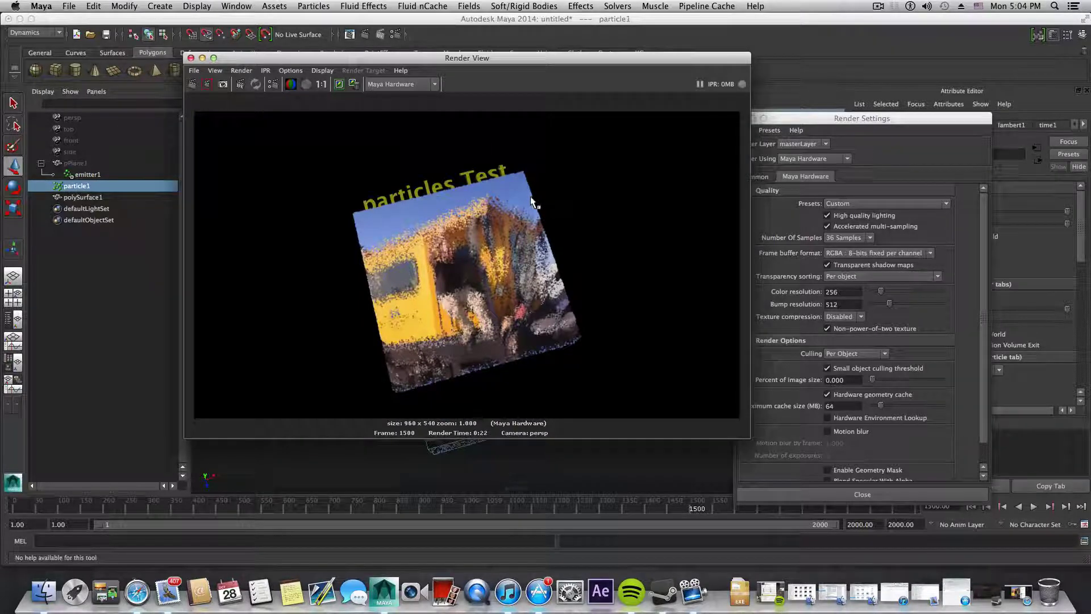
Step: Close the Render View after reviewing the 960 x 540 hardware render of frame 1500
left_click(192, 59)
Step: Switch the renderer to mental ray and show particleShape1's channel values again
left_click(846, 160)
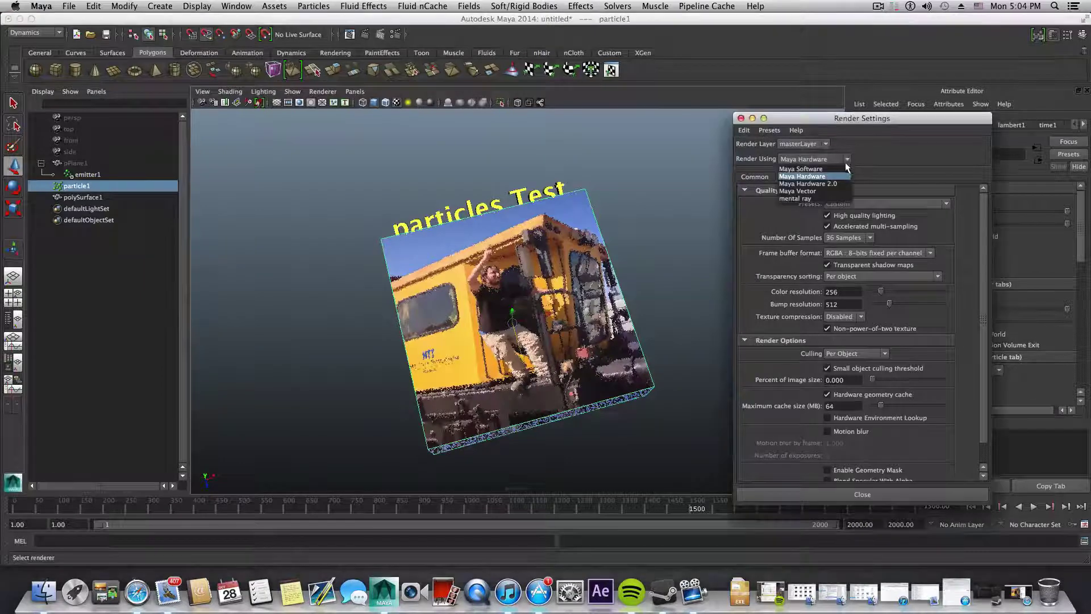
left_click(795, 198)
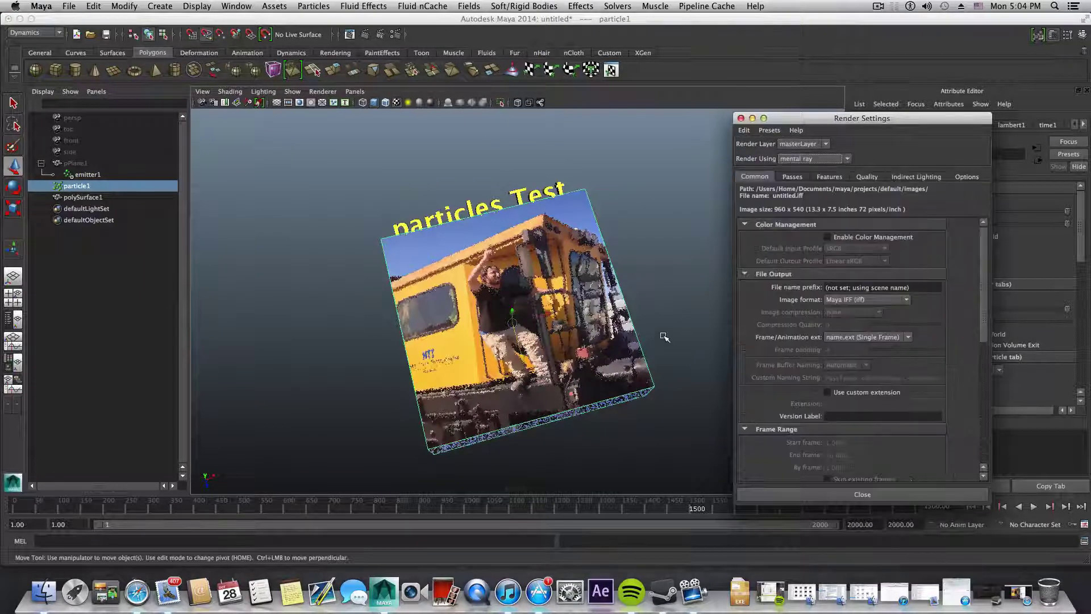
left_click(1076, 39)
left_click_drag(971, 127, 928, 129)
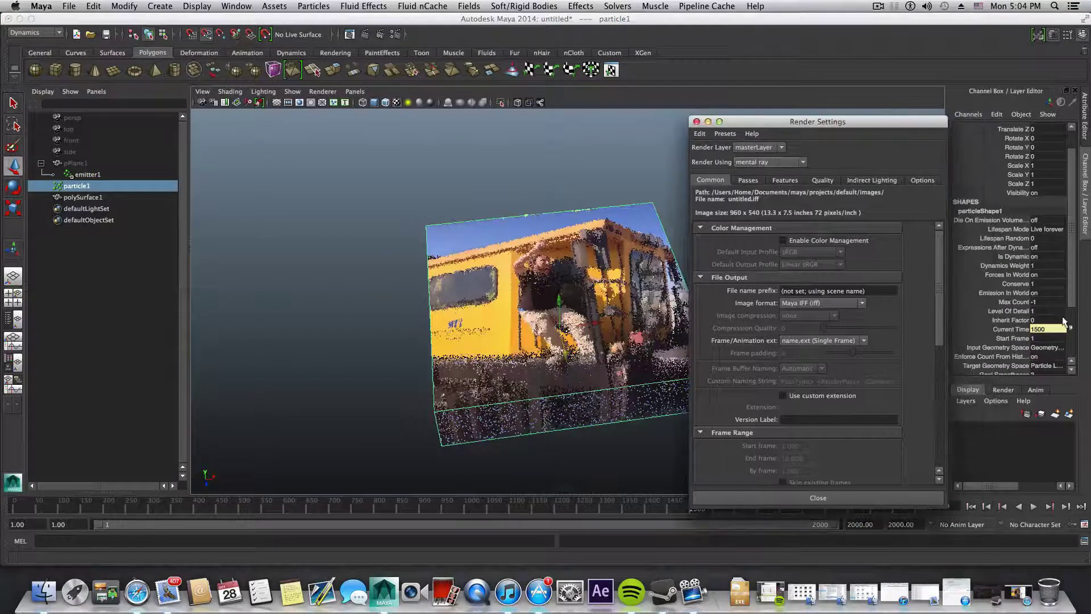
scroll(1041, 343, "down", 3)
scroll(1041, 341, "down", 2)
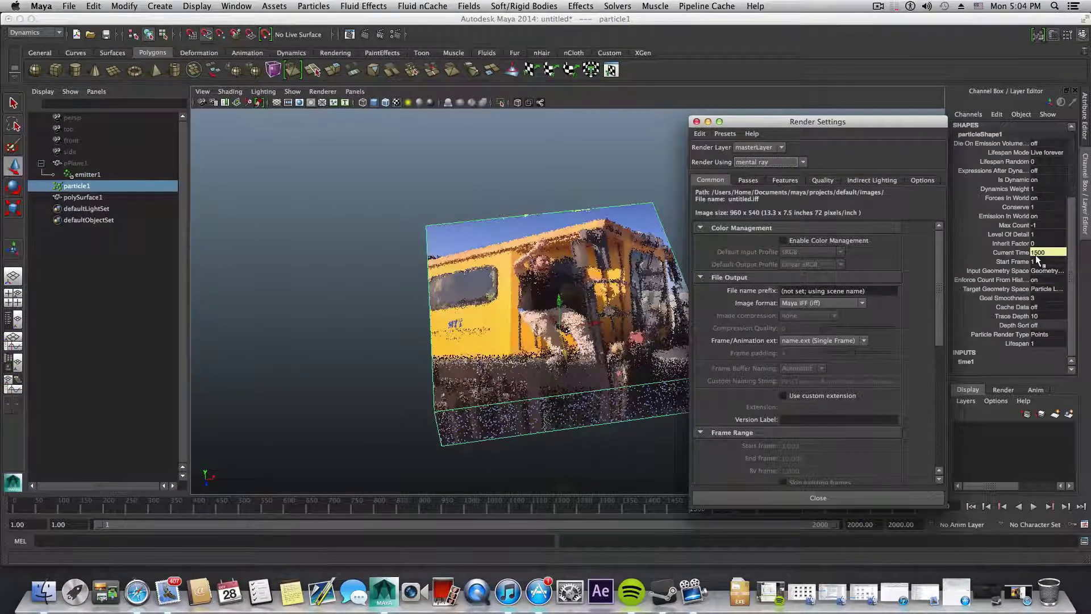
left_click(88, 174)
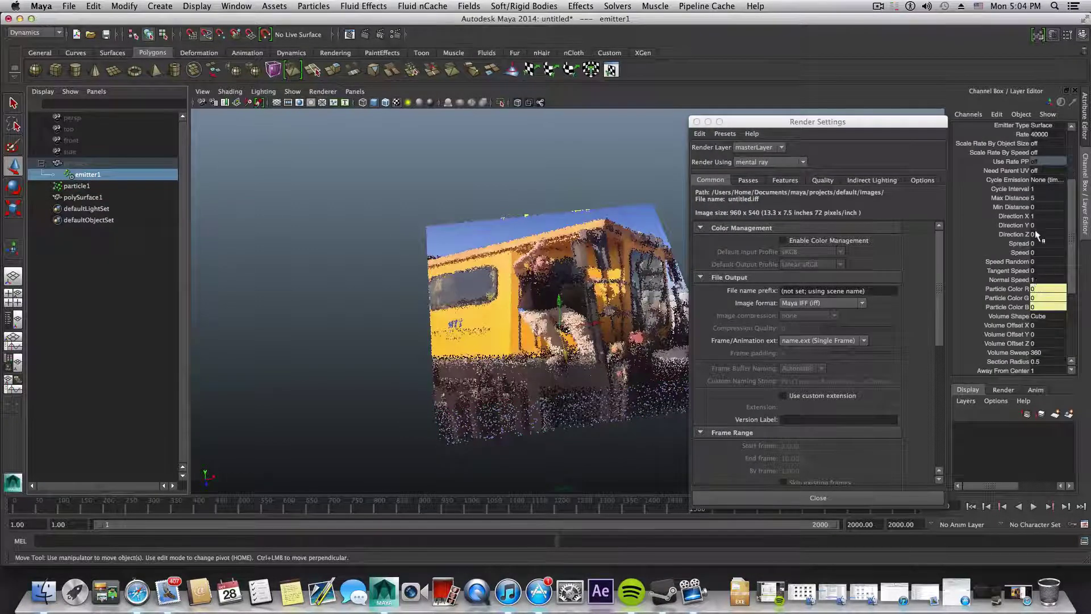
scroll(1038, 196, "up", 3)
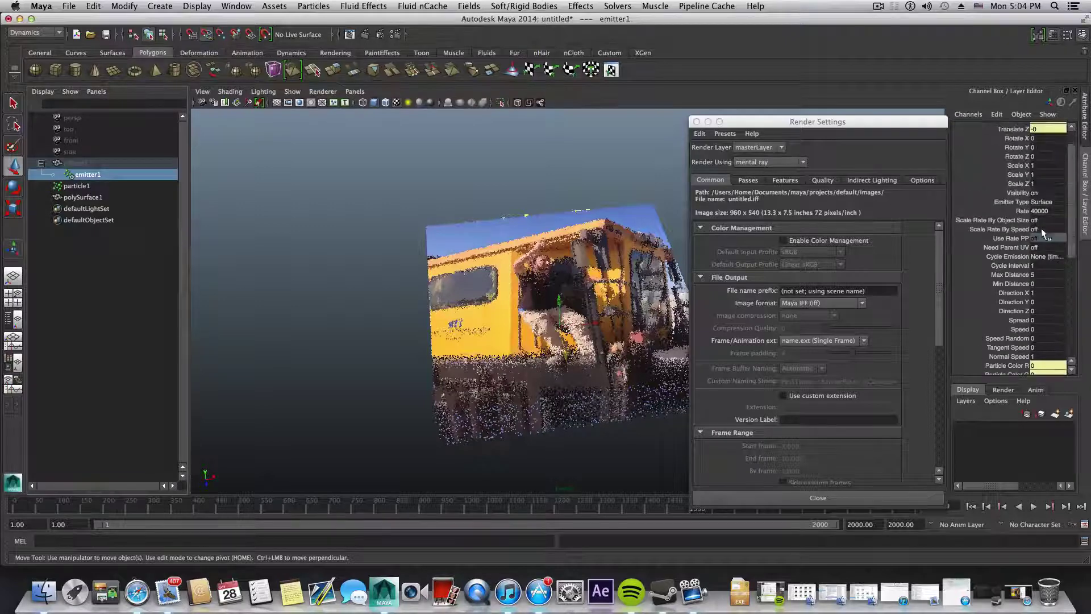
scroll(1041, 227, "up", 3)
scroll(1041, 259, "down", 3)
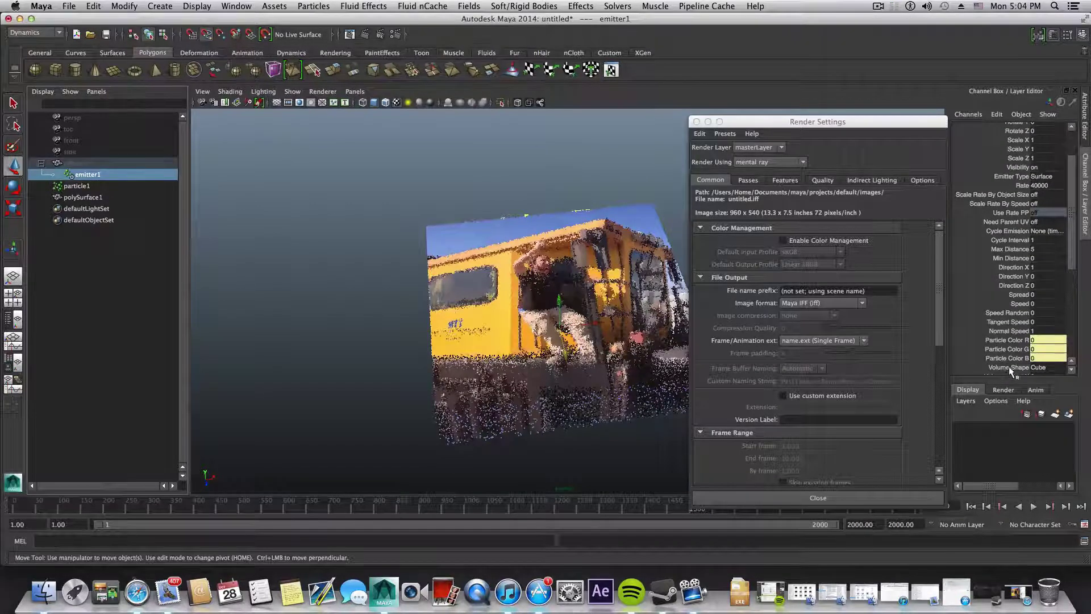
scroll(1010, 370, "down", 3)
scroll(1010, 369, "down", 2)
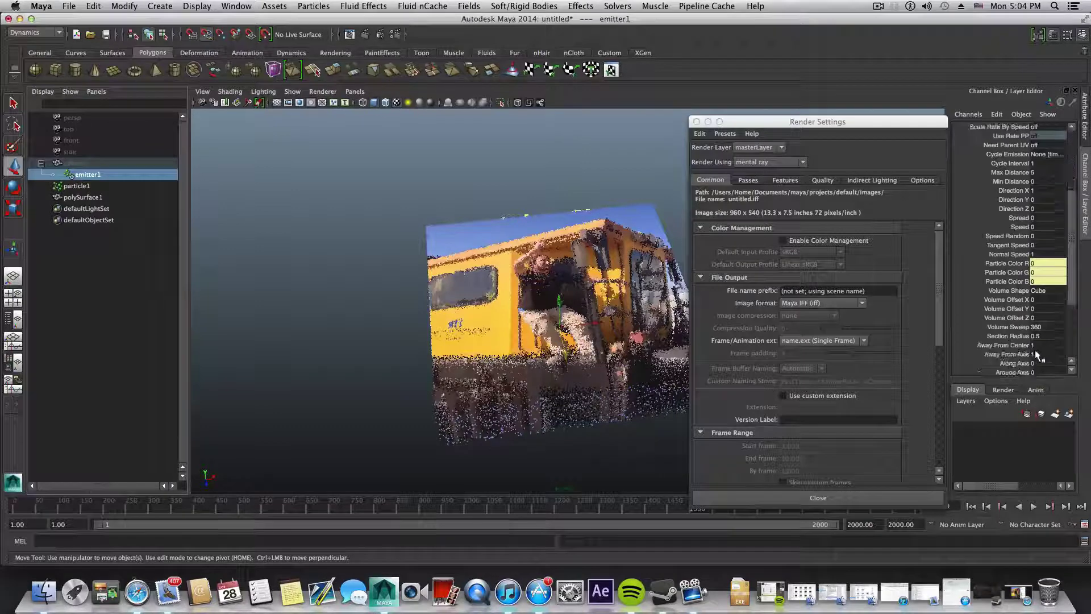
scroll(1038, 354, "down", 3)
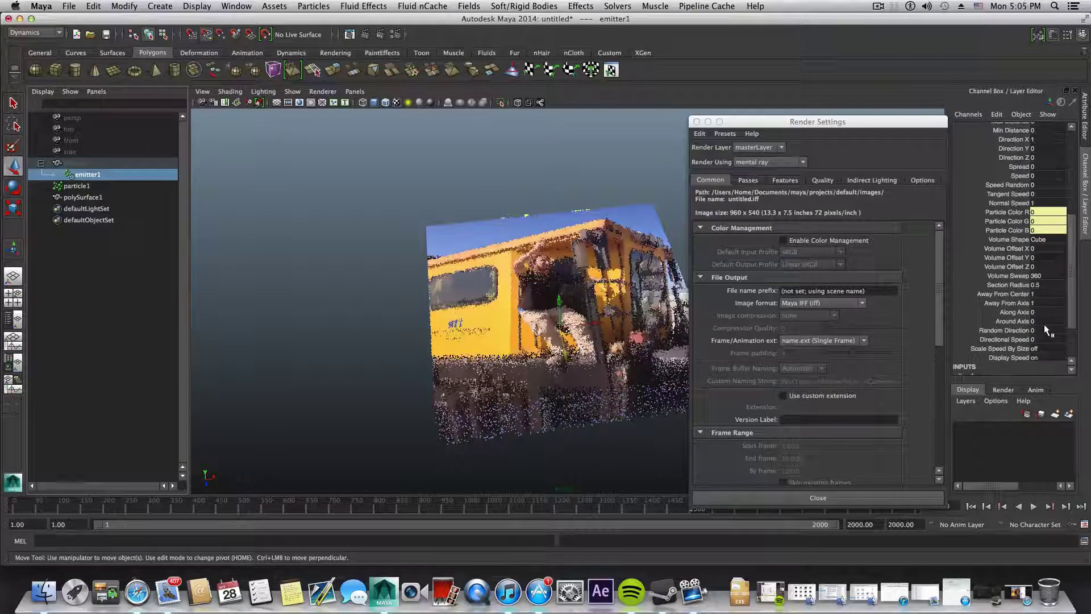
scroll(1045, 324, "up", 1)
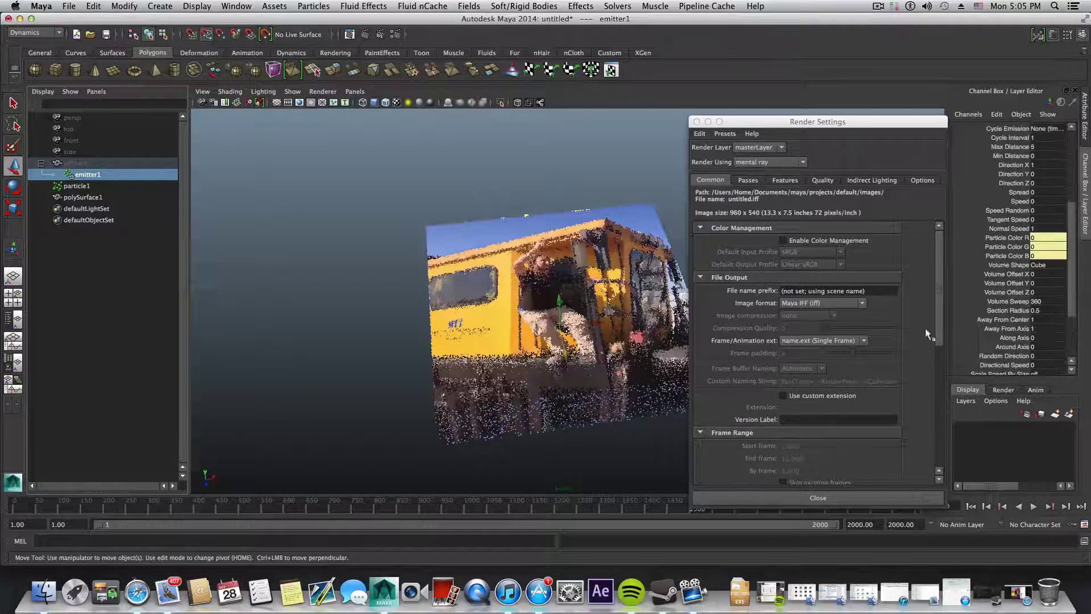
left_click(74, 174)
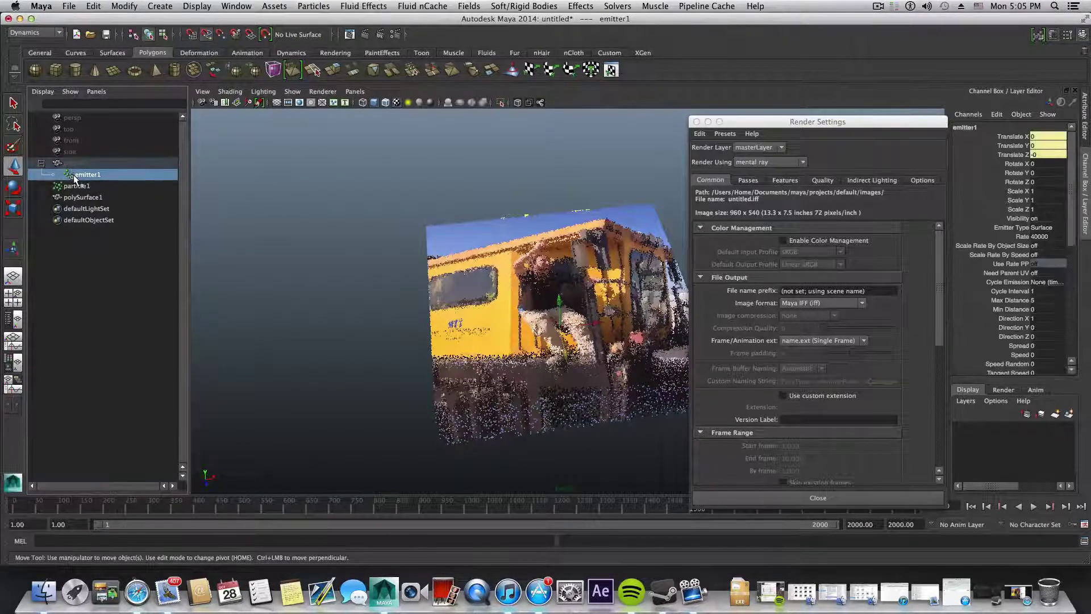
left_click(74, 185)
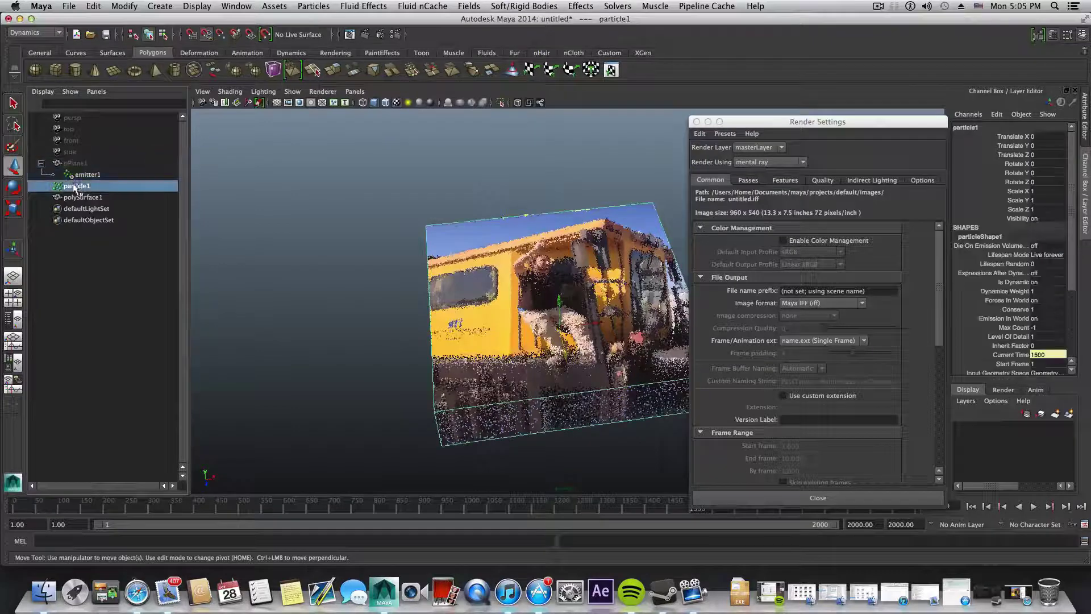
left_click(1044, 355)
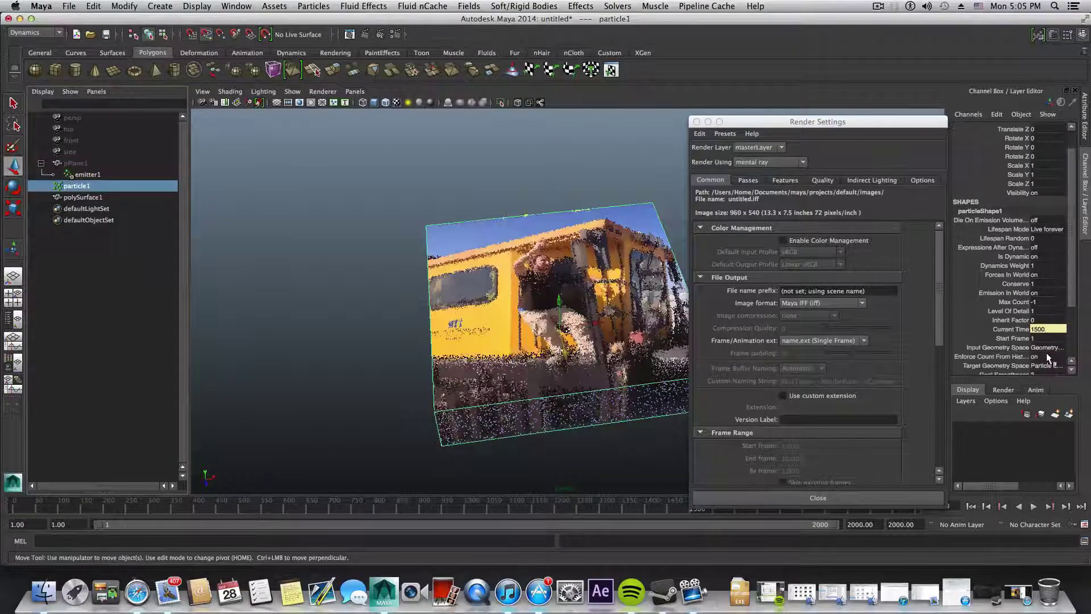
scroll(1047, 355, "down", 3)
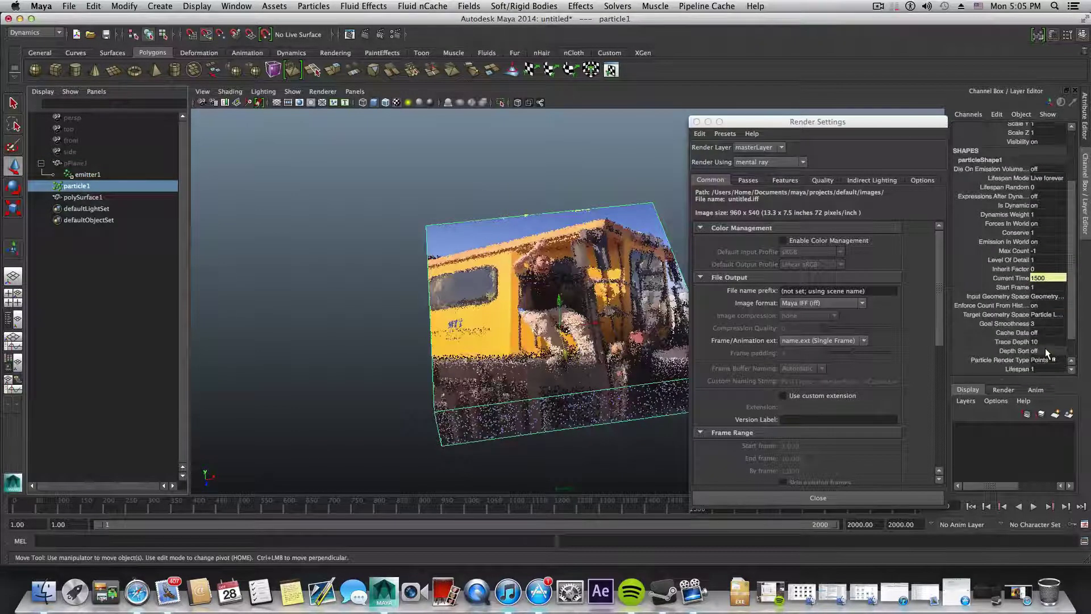
scroll(1046, 355, "down", 2)
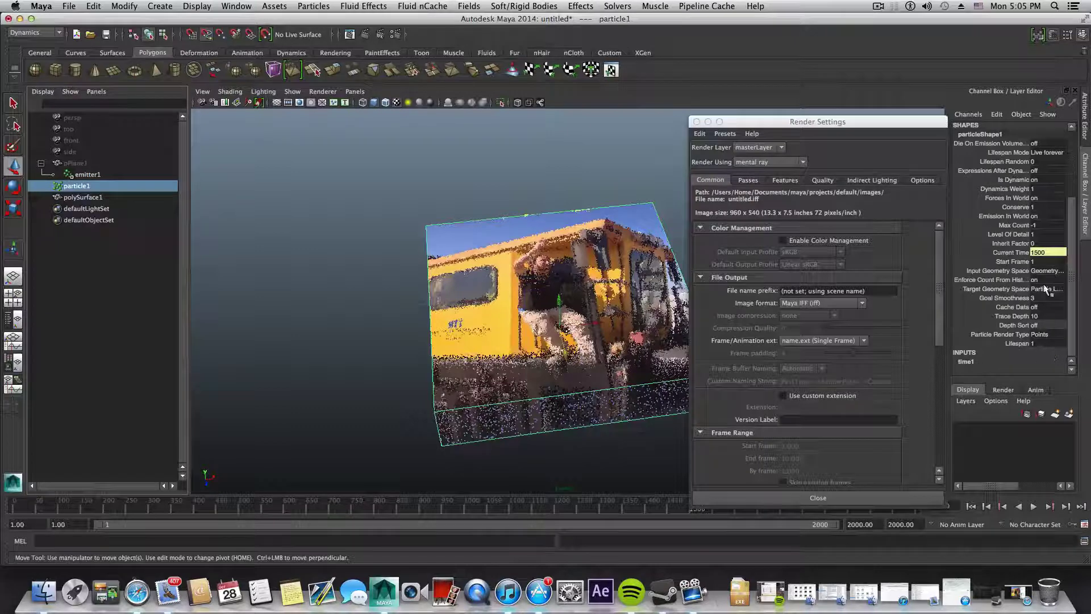
scroll(1025, 185, "up", 1)
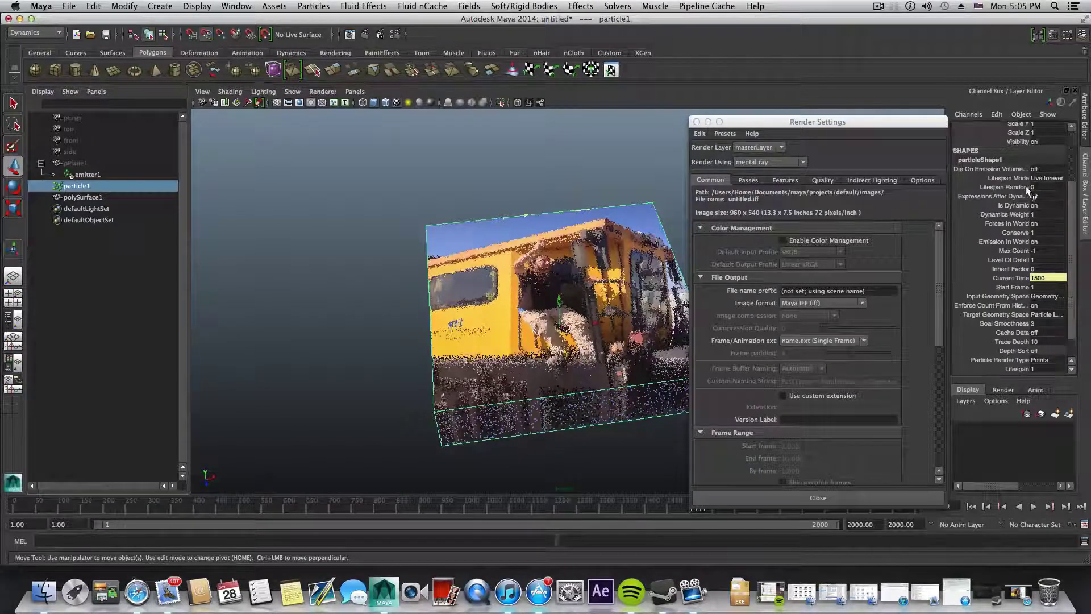
scroll(1007, 310, "up", 3)
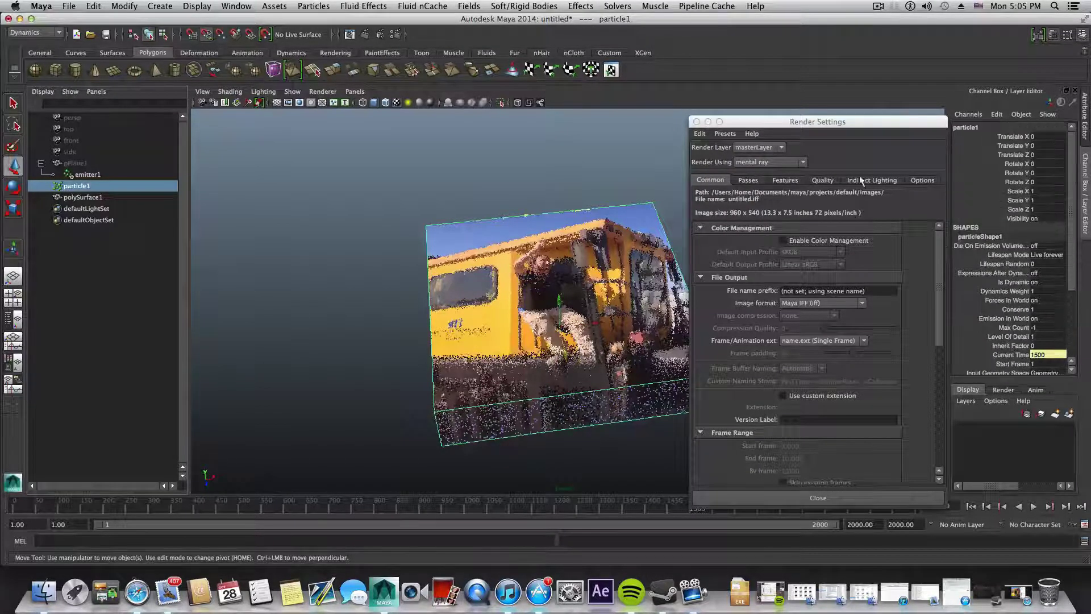